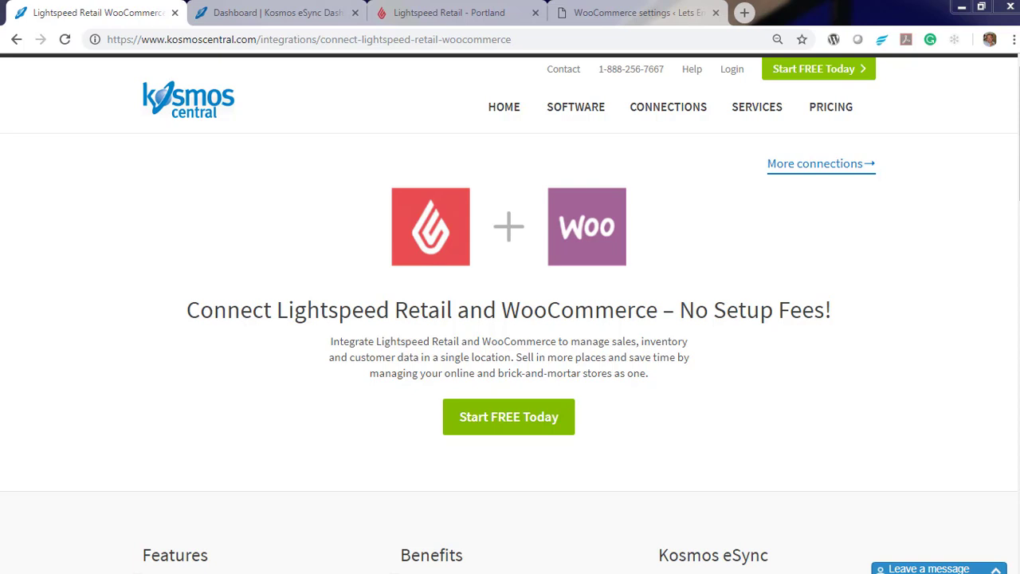
# Start the free eSync sign-up from the Lightspeed Retail and WooCommerce integration page
pyautogui.click(512, 421)
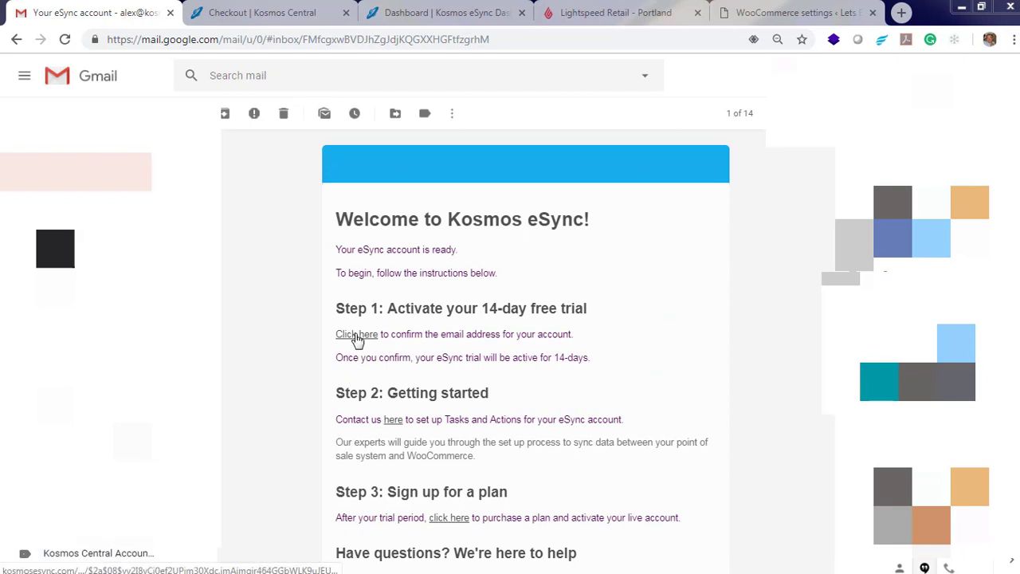
# Confirm the eSync account email using the Step 1 link in the welcome email
pyautogui.click(356, 334)
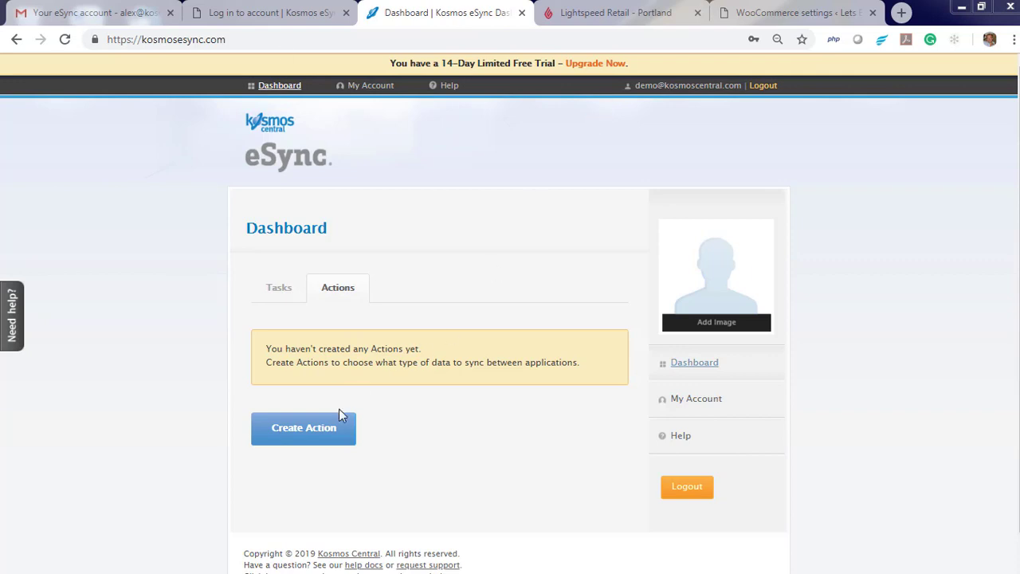
# Create a new action with Lightspeed as the first connection, named 'LS POS'
pyautogui.click(302, 429)
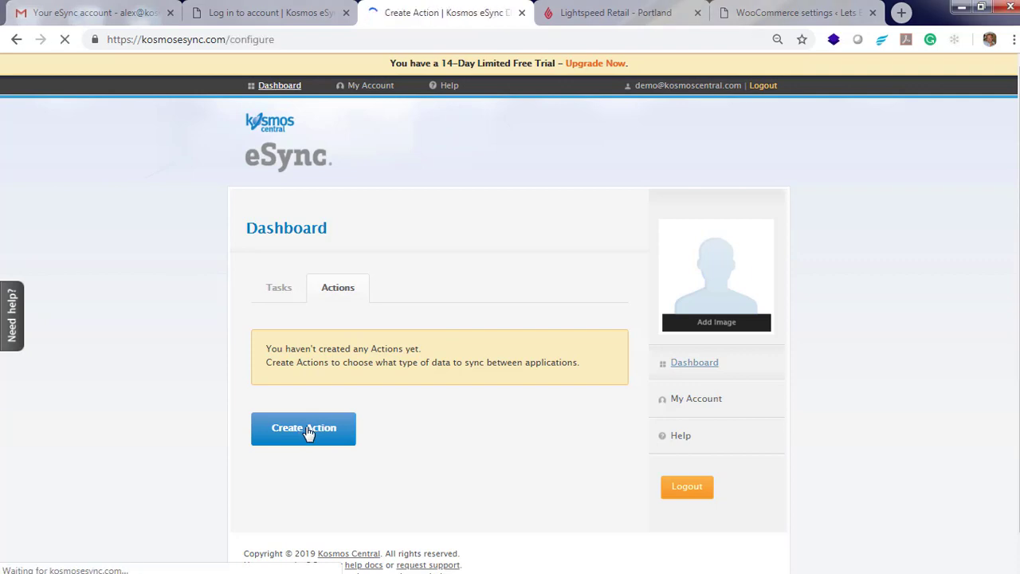
pyautogui.scroll(-2, 309, 433)
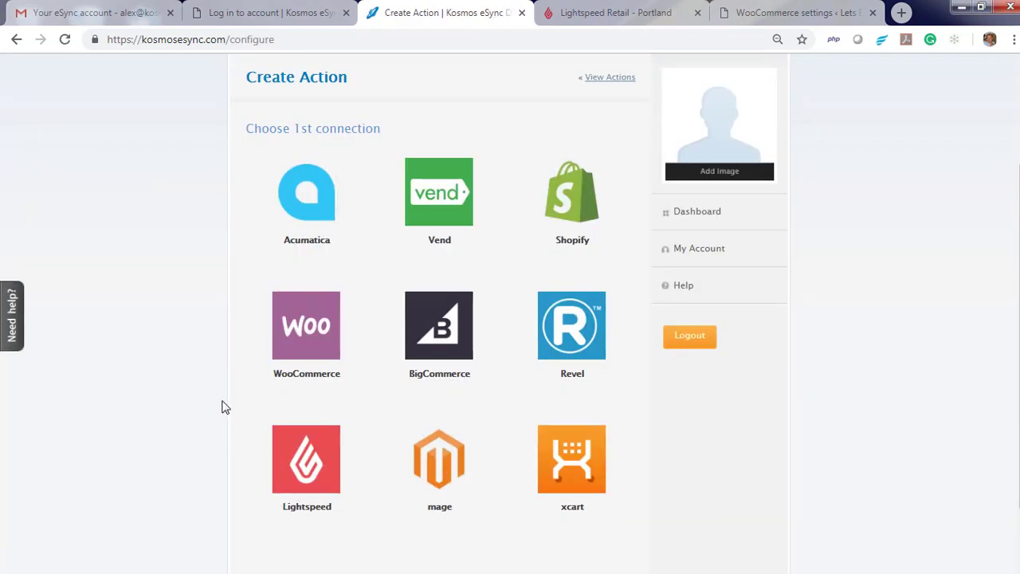
pyautogui.click(306, 462)
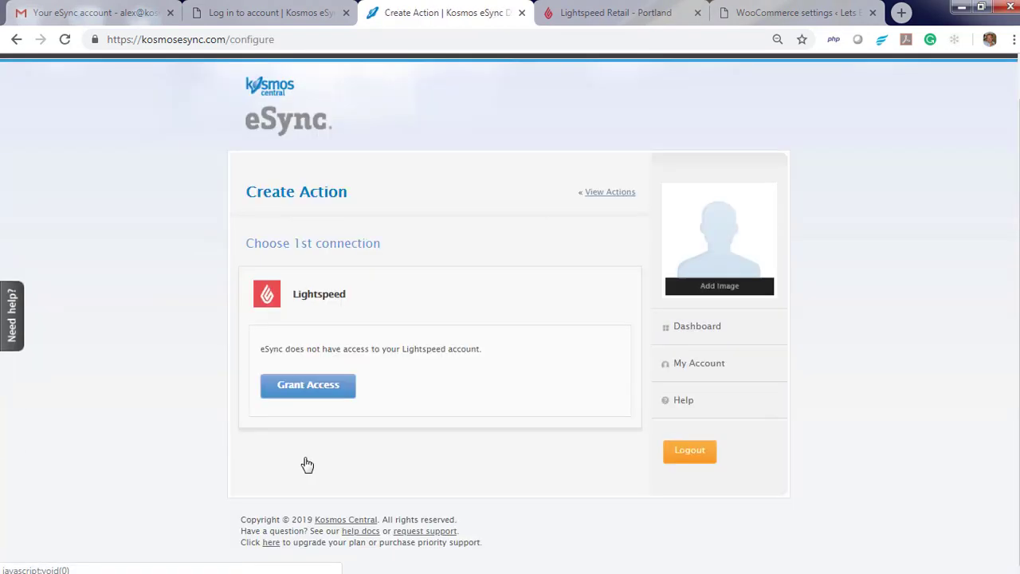
pyautogui.click(307, 384)
pyautogui.click(317, 226)
pyautogui.write('LS POS')
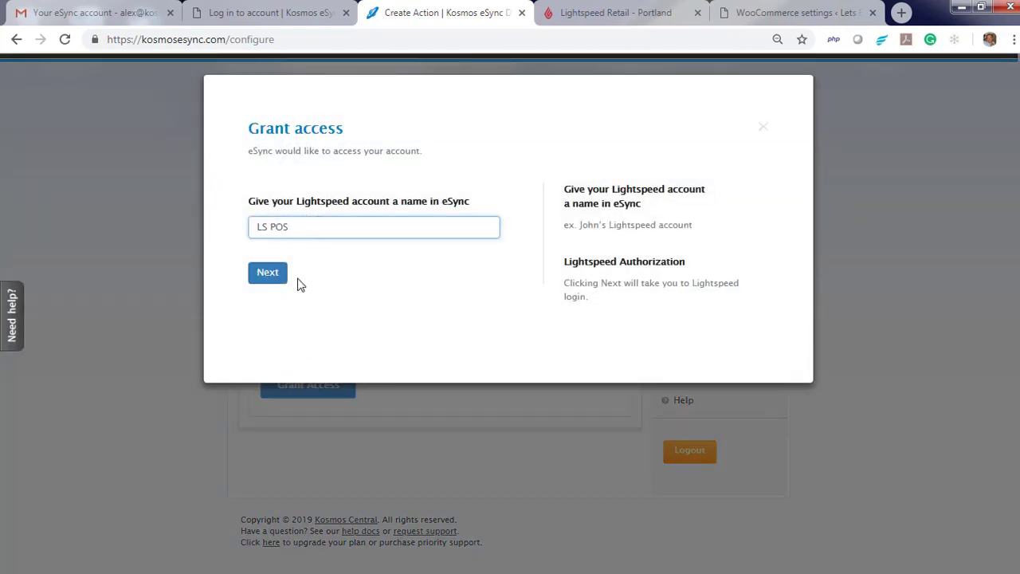
pyautogui.click(265, 281)
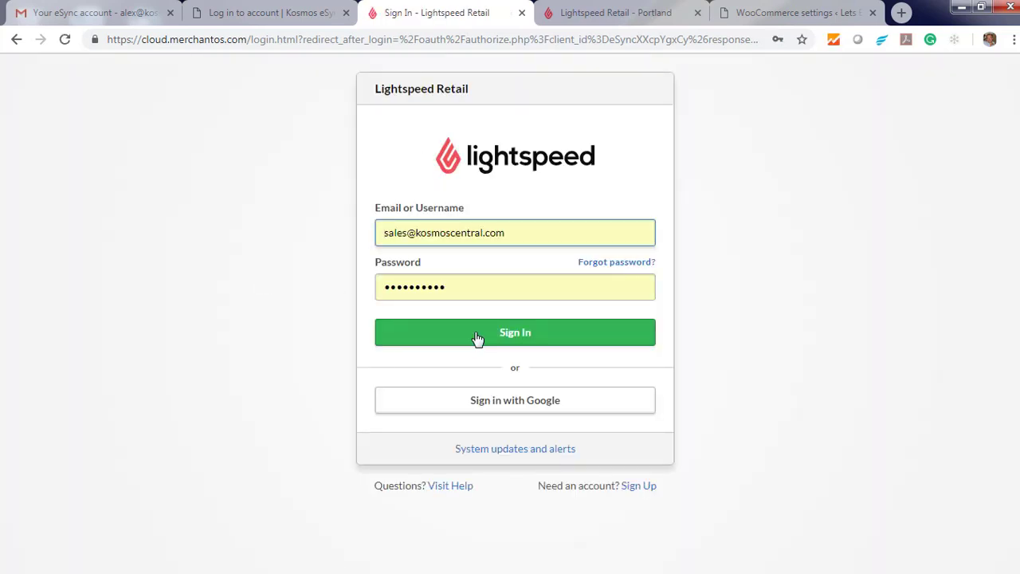
# Sign in to Lightspeed Retail and authorize Kosmos eSync
pyautogui.click(478, 334)
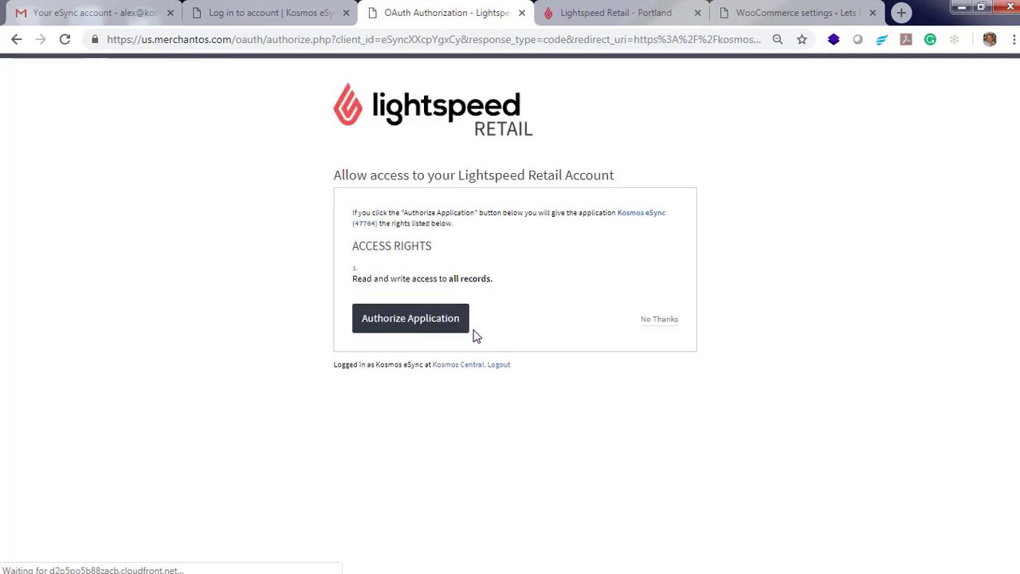
pyautogui.click(419, 321)
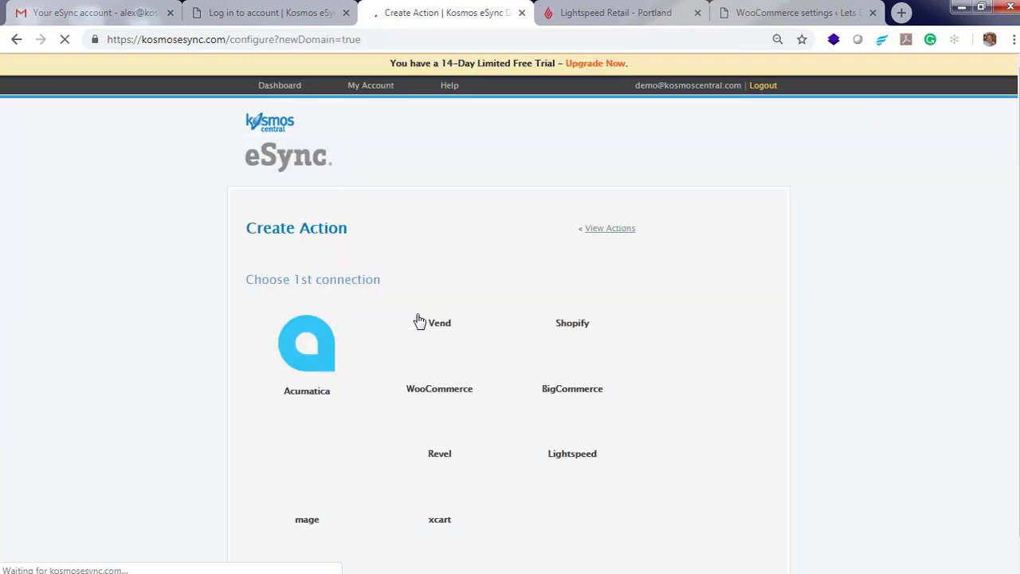
# Choose the LS POS Lightspeed account as the first connection
pyautogui.scroll(-3, 239, 382)
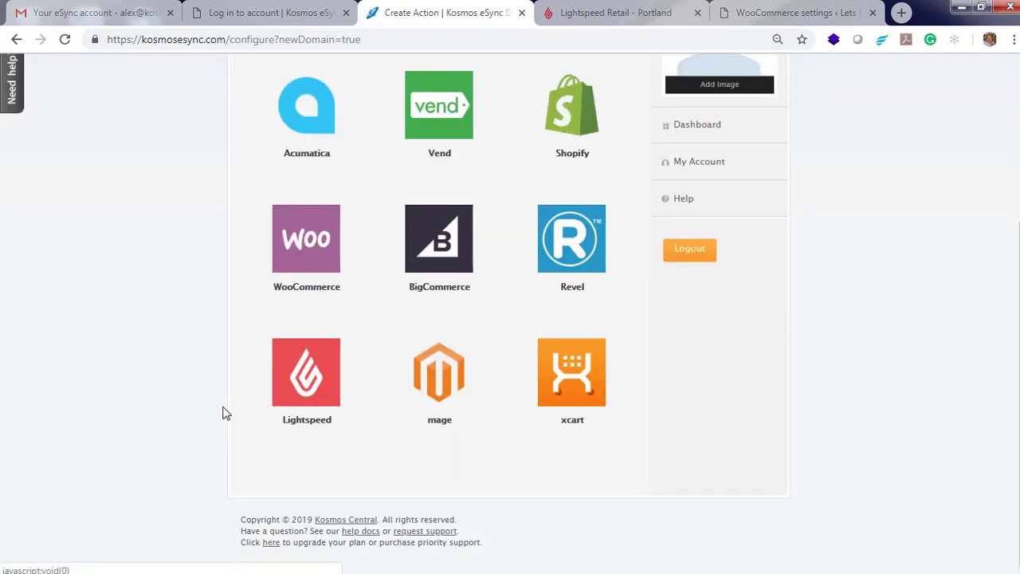
pyautogui.click(304, 393)
pyautogui.click(285, 427)
# Add WooCommerce as the second connection, named 'WooCommerce Store' with the store's pasted site URL
pyautogui.scroll(-3, 219, 417)
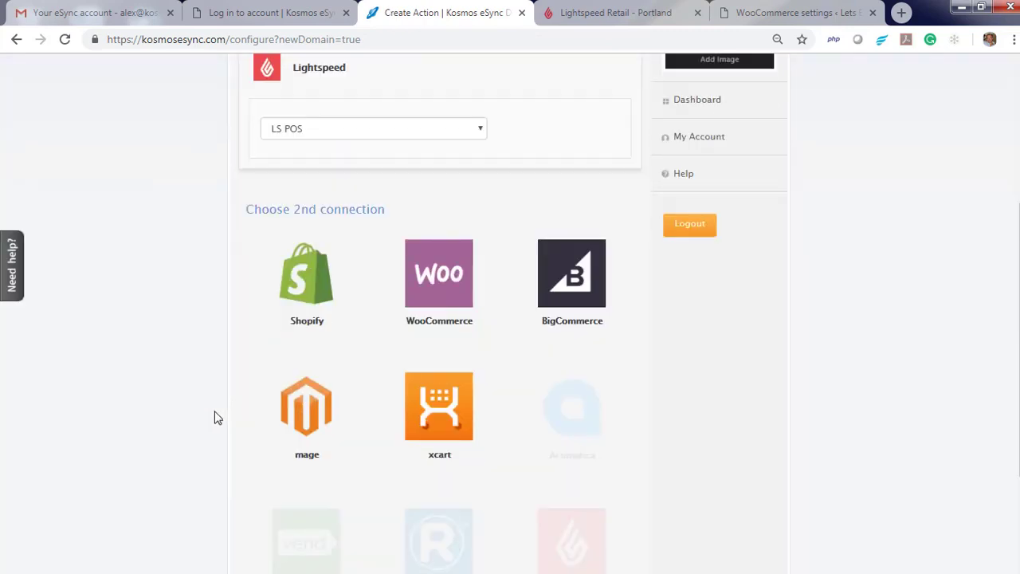
pyautogui.click(438, 273)
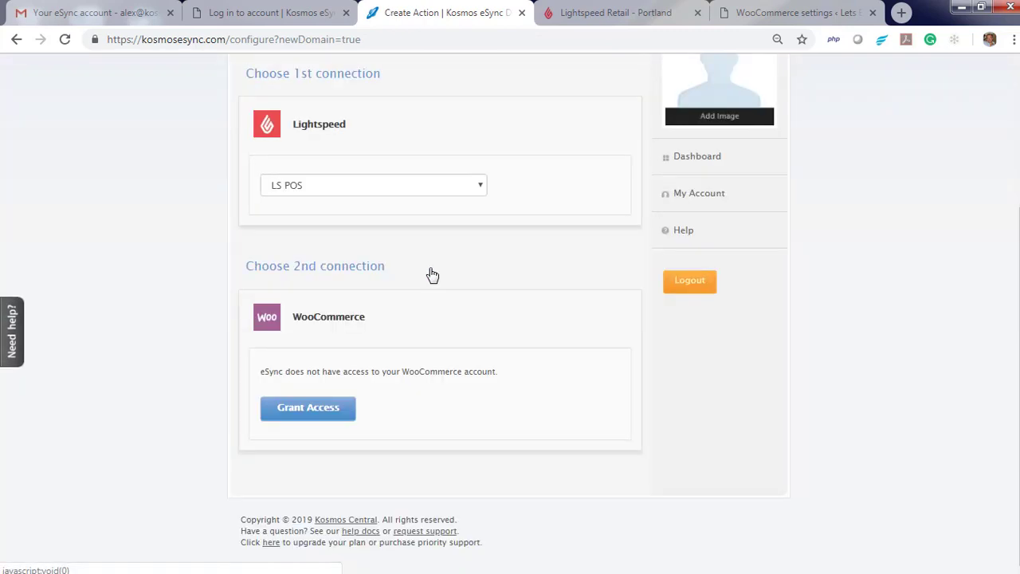
pyautogui.click(304, 411)
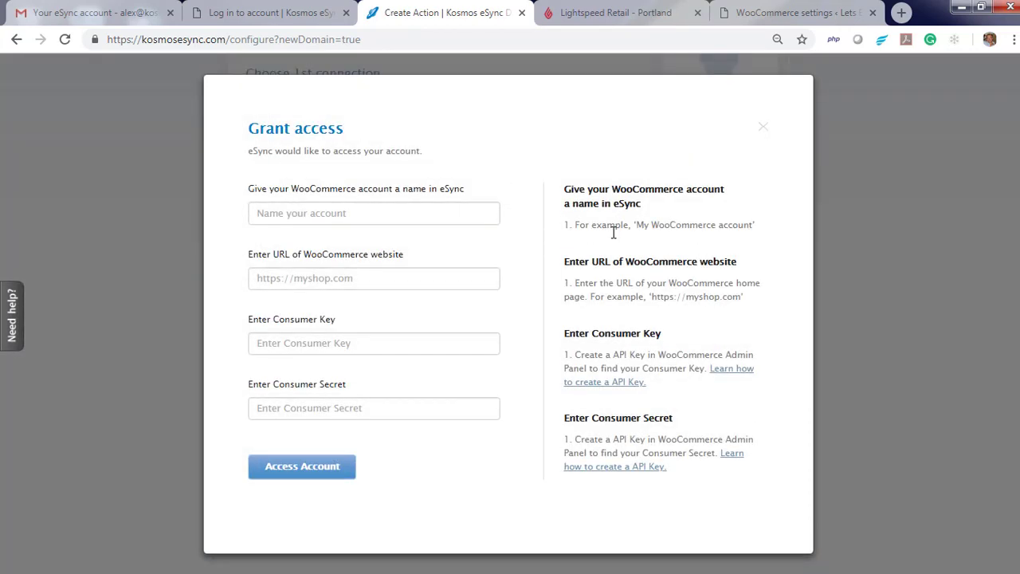
pyautogui.click(303, 209)
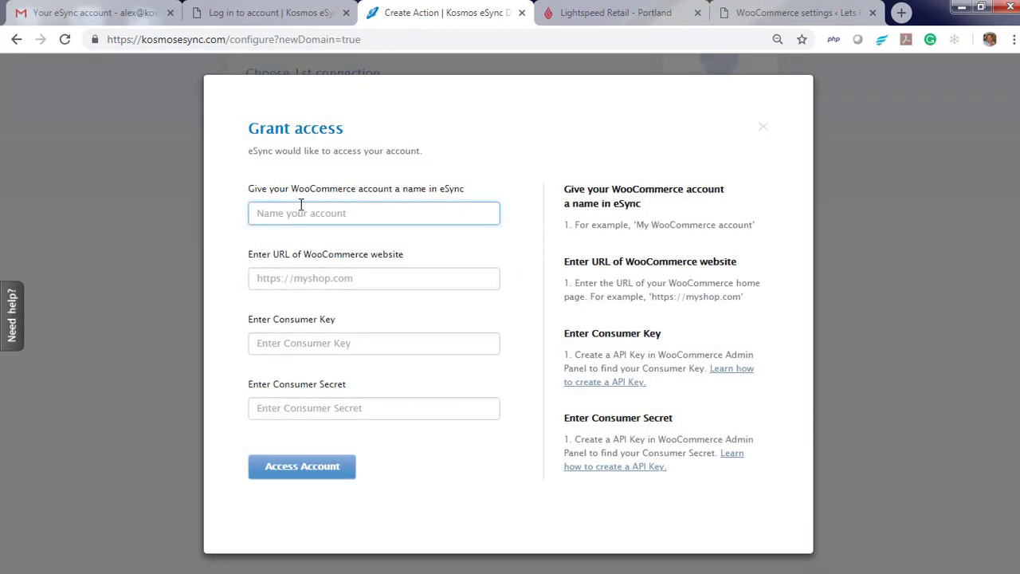
pyautogui.write('WooCommerce Store')
pyautogui.press('Tab')
pyautogui.write('https://letsencrypt.kosmoscentral.com/')
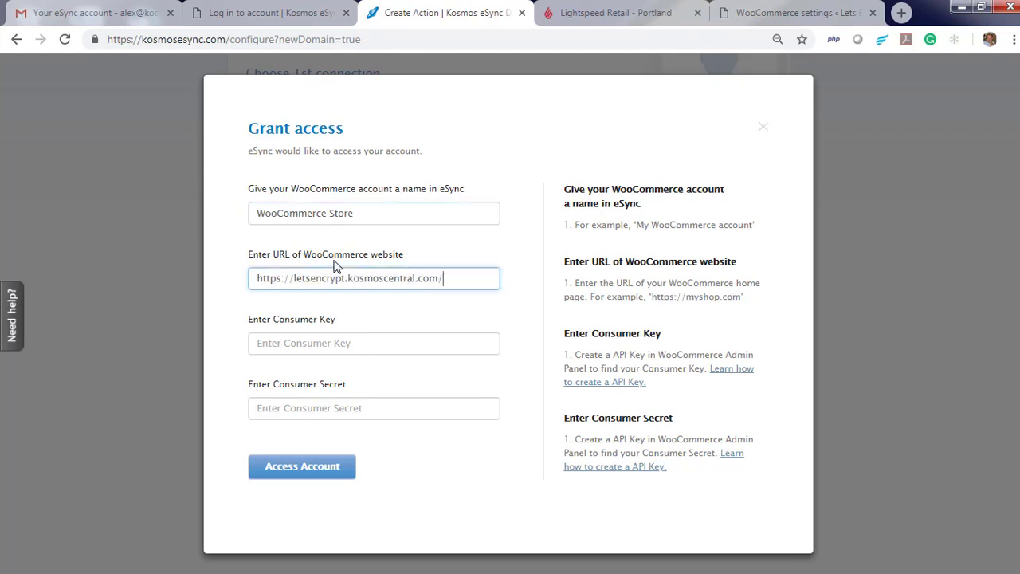
pyautogui.click(320, 348)
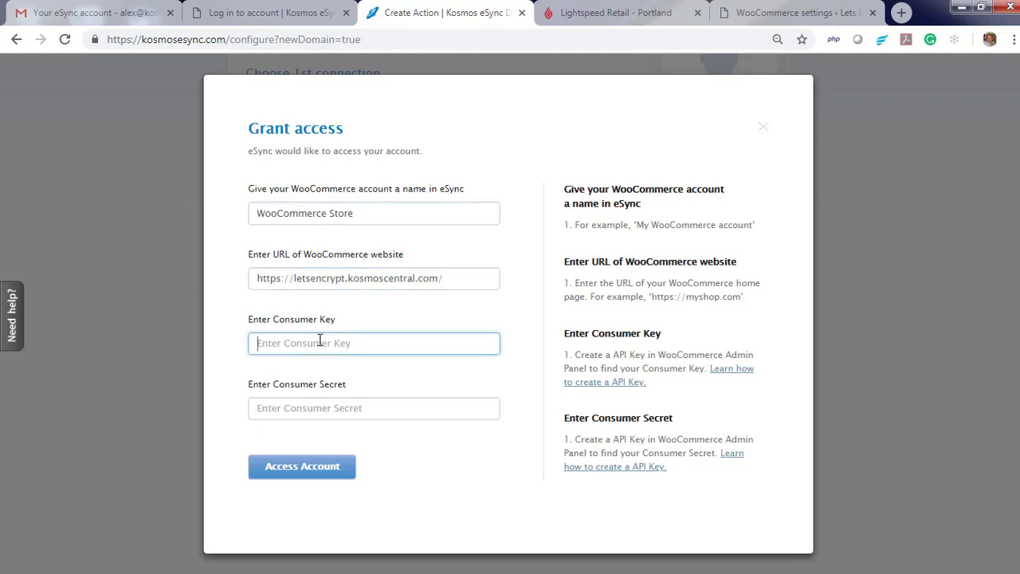
# Go to WooCommerce Advanced settings and start a new REST API key
pyautogui.hotkey('ctrl', '5')
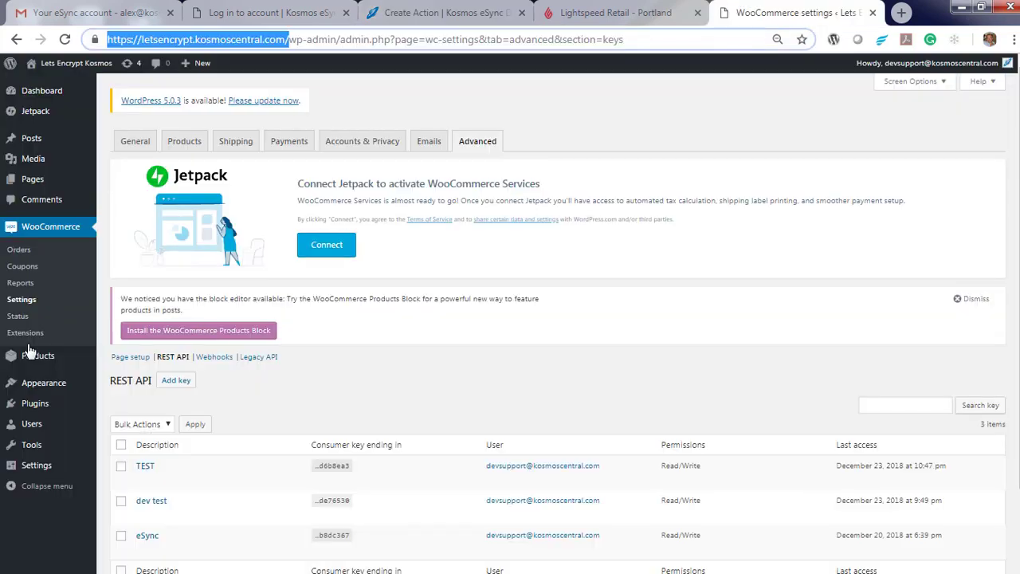
pyautogui.click(21, 302)
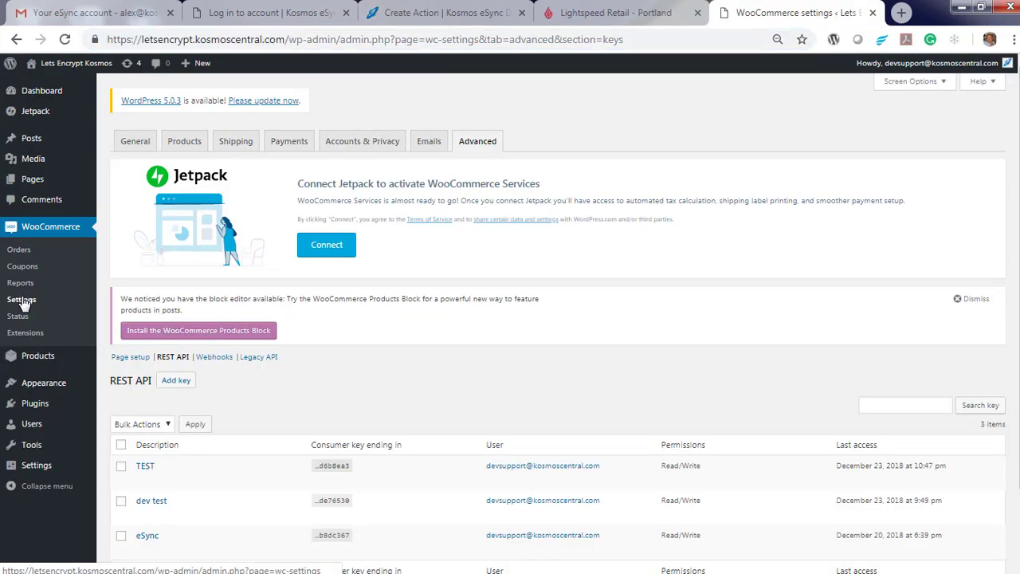
pyautogui.click(468, 326)
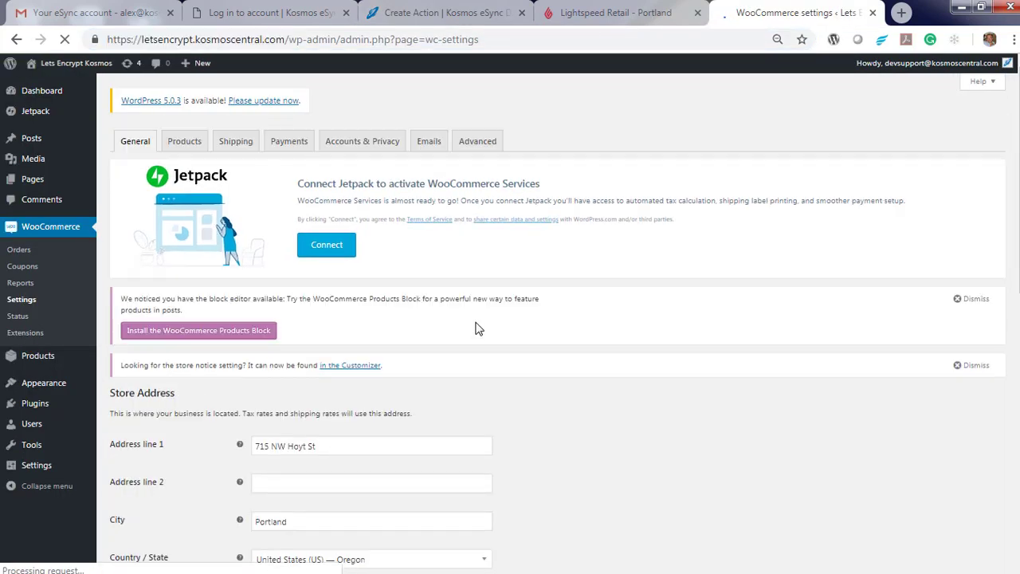
pyautogui.click(166, 360)
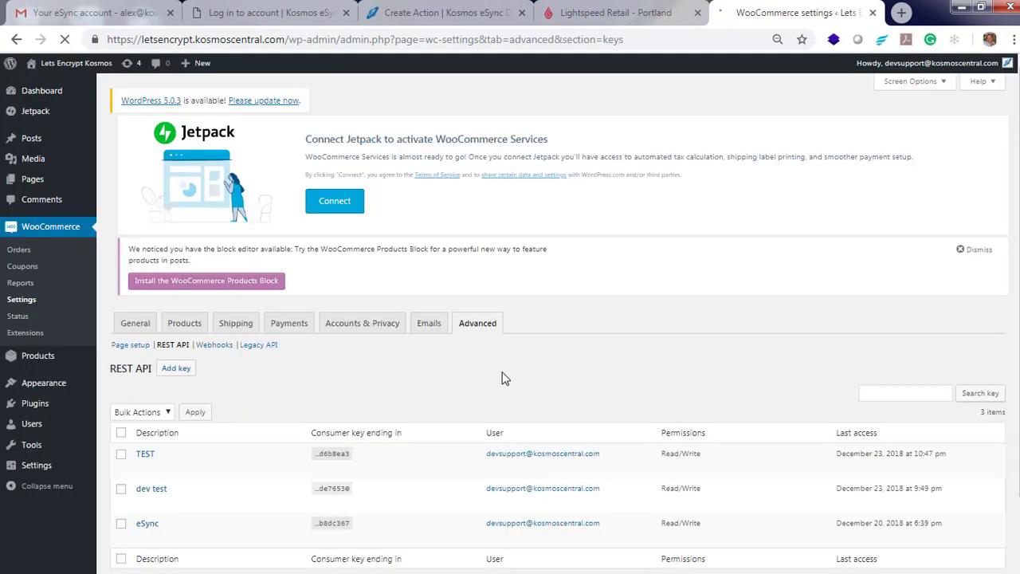
pyautogui.click(177, 381)
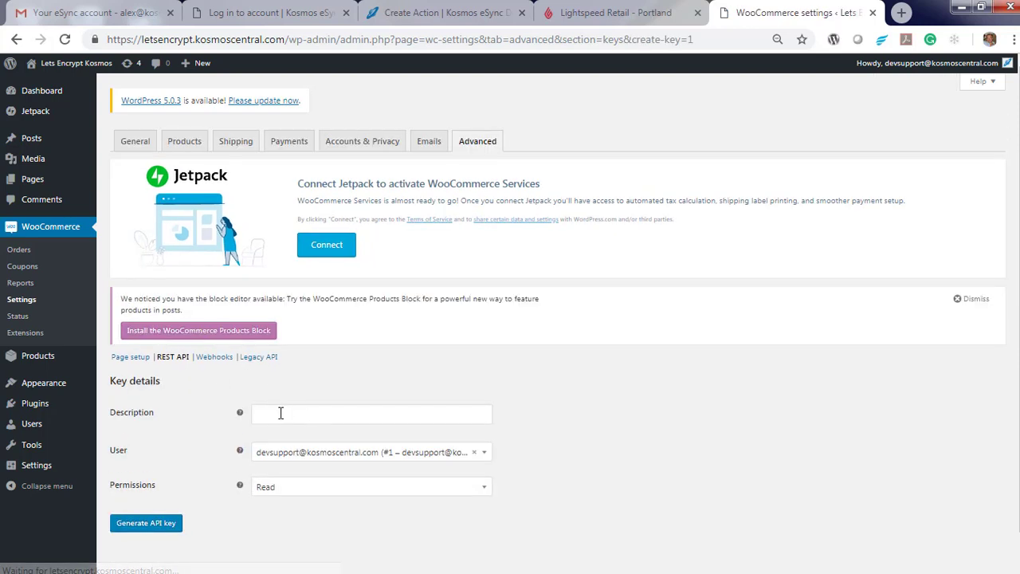
# Generate a Read/Write API key described 'eSync Demo' and copy its consumer key
pyautogui.click(285, 411)
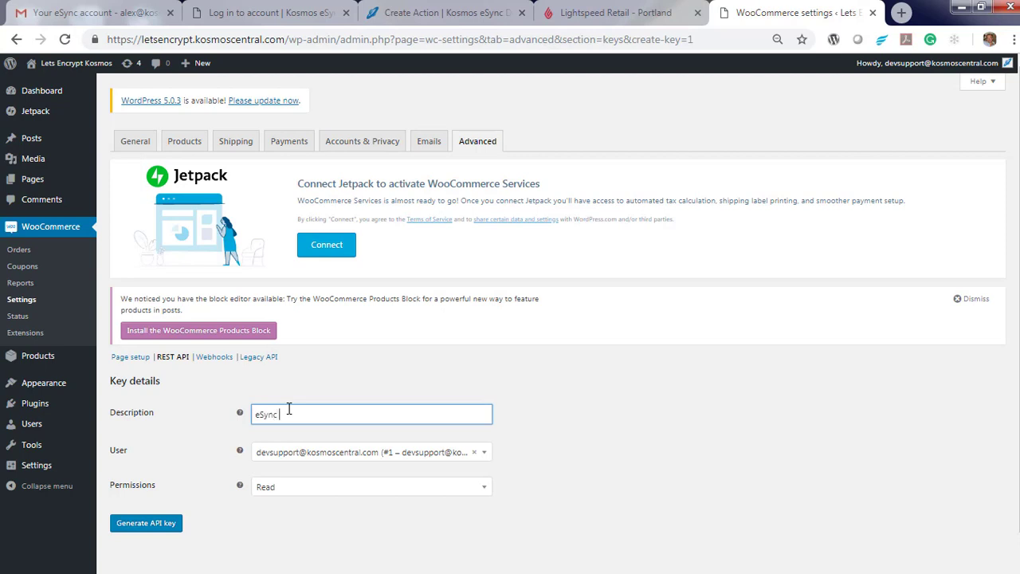
pyautogui.write('eSync Demo')
pyautogui.scroll(-1, 301, 521)
pyautogui.click(325, 454)
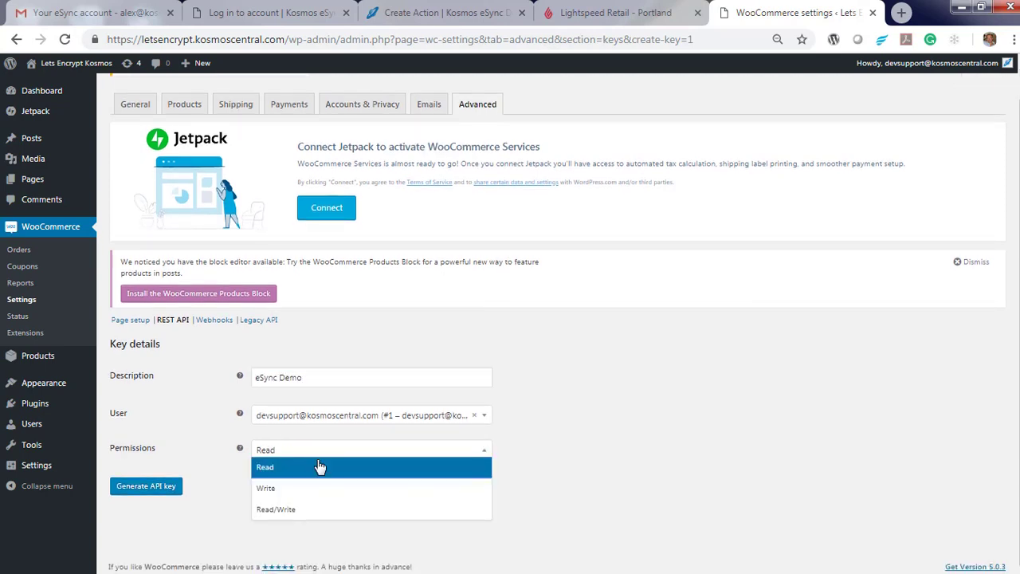
pyautogui.click(306, 509)
pyautogui.click(143, 487)
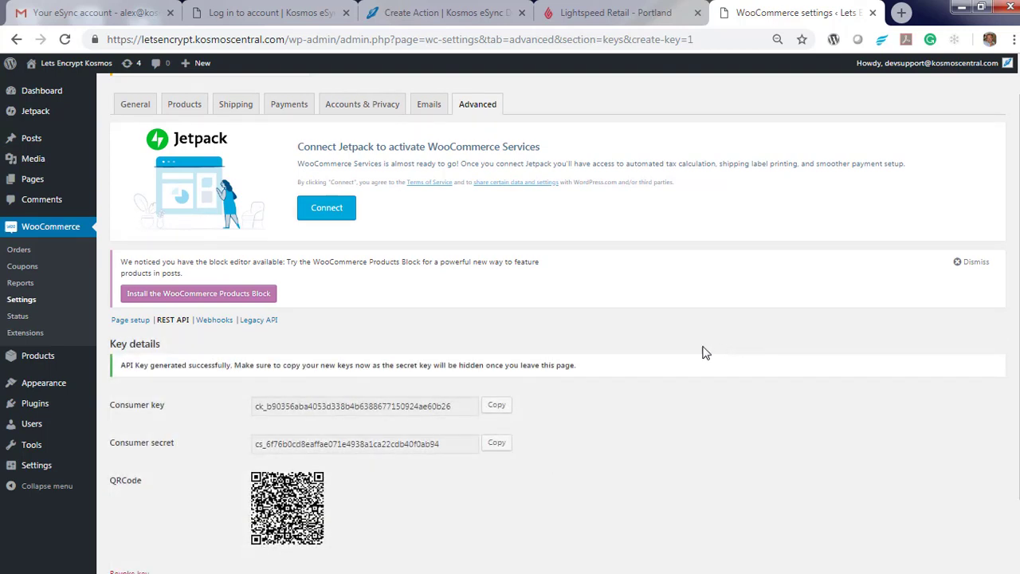
pyautogui.click(496, 405)
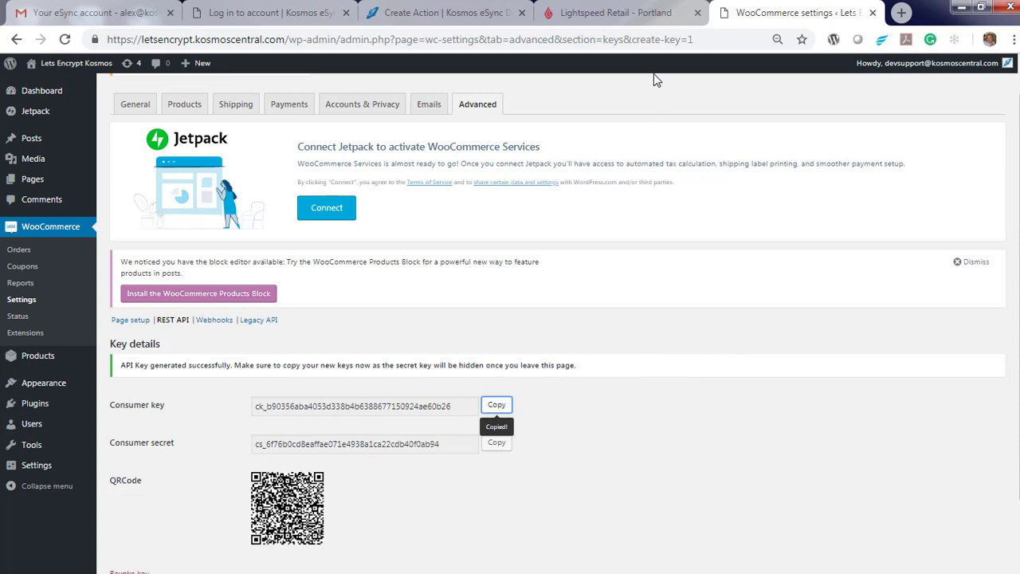
pyautogui.click(447, 14)
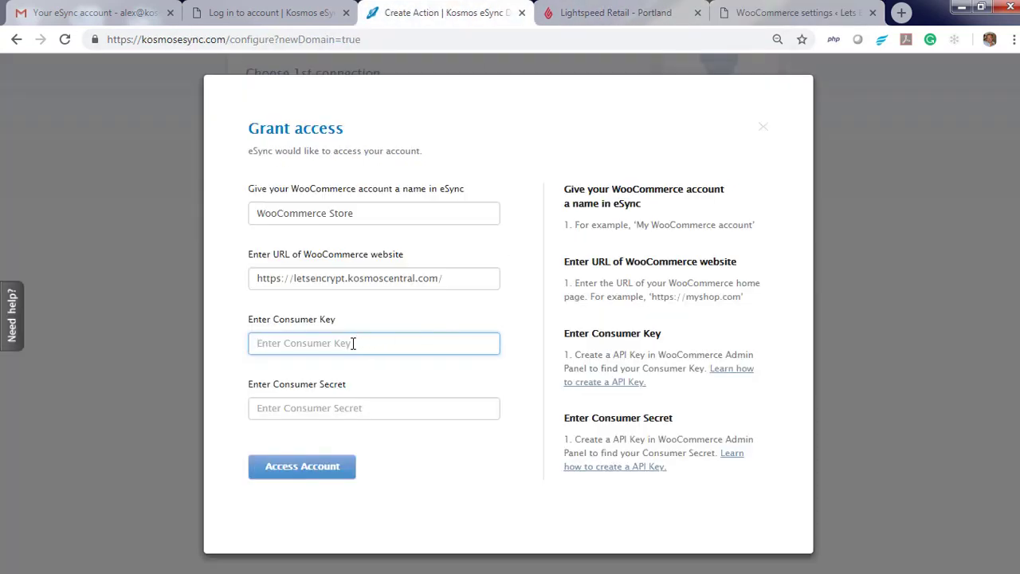
# Paste the WooCommerce consumer key and consumer secret into eSync's access form
pyautogui.hotkey('ctrl', 'v')
pyautogui.click(800, 11)
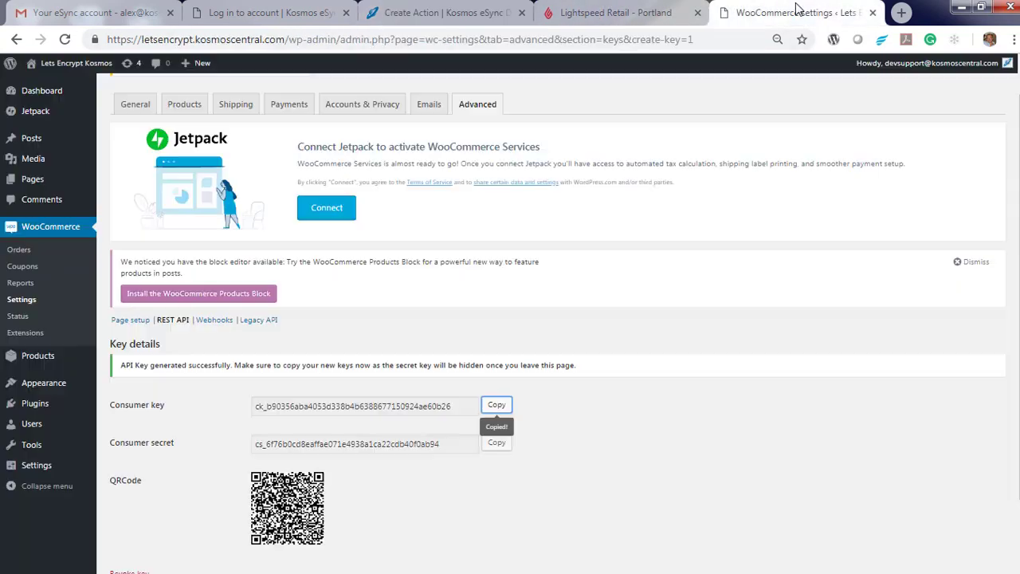
pyautogui.click(491, 443)
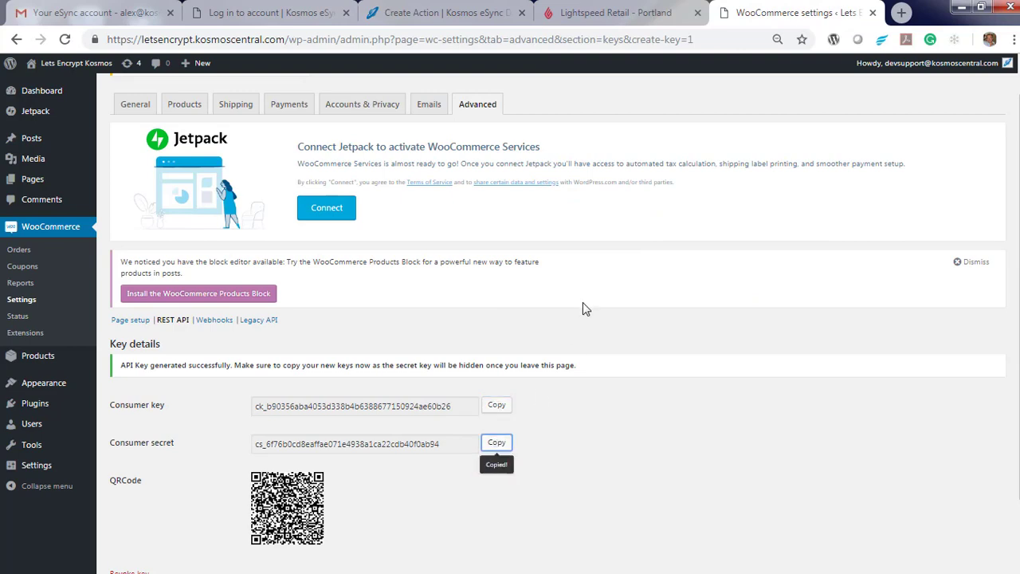
pyautogui.click(446, 13)
pyautogui.click(318, 408)
pyautogui.hotkey('ctrl', 'v')
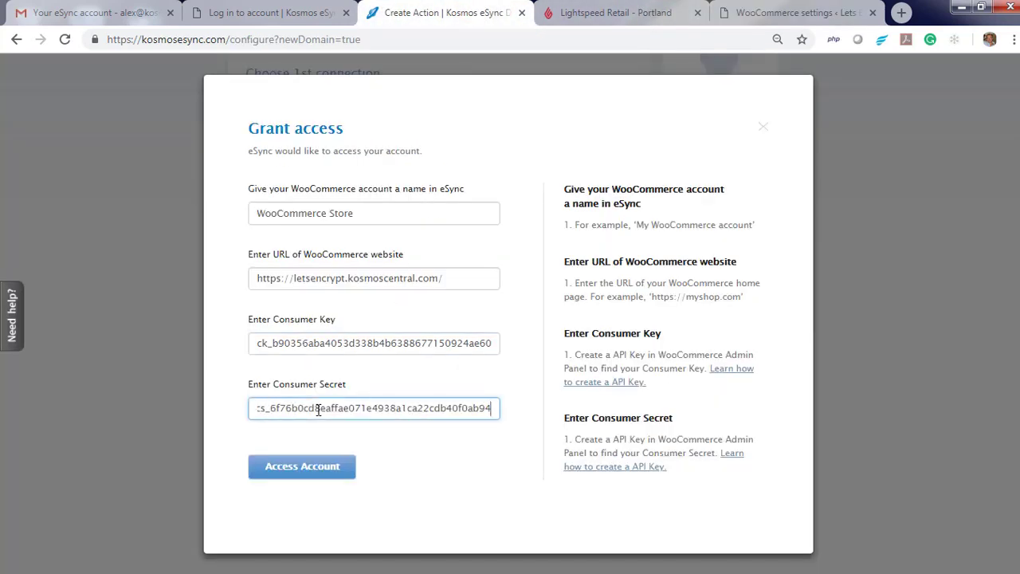
# Check the https prefix of the store URL in the access form
pyautogui.click(280, 278)
pyautogui.moveTo(280, 278); pyautogui.dragTo(274, 278)
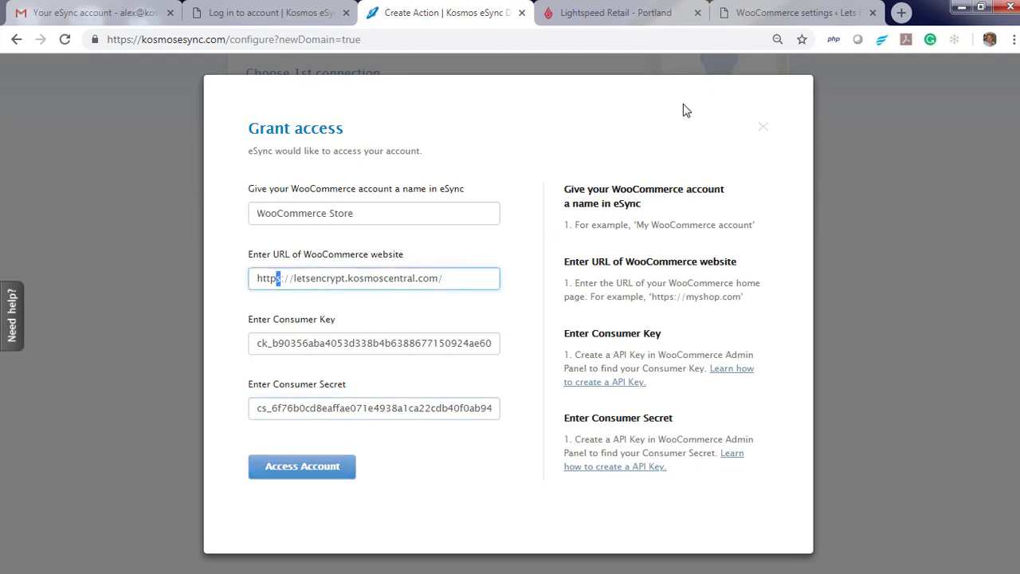
pyautogui.click(756, 14)
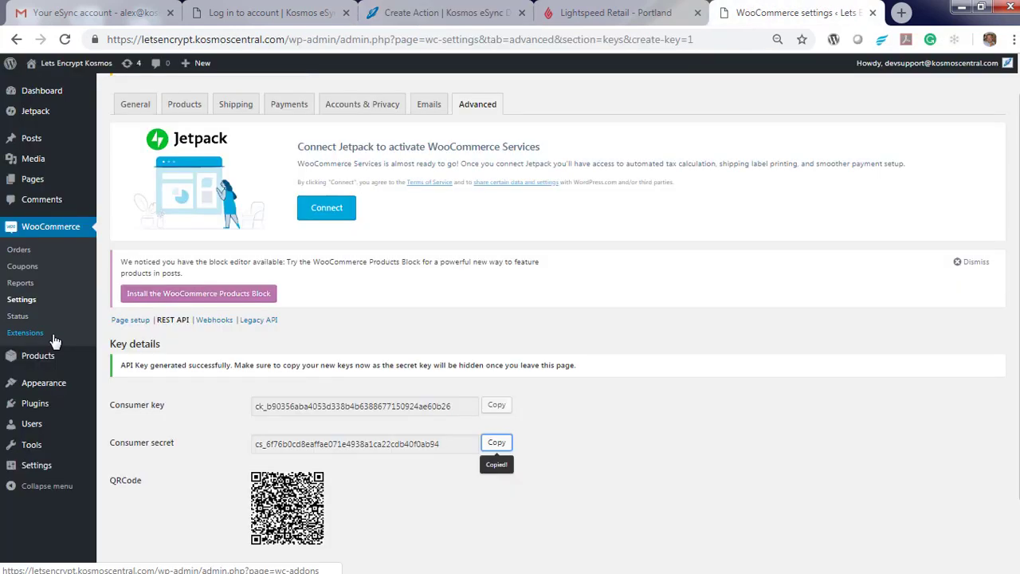
# Check on Permalink Settings that product permalinks use the custom base /product/
pyautogui.moveTo(44, 466)
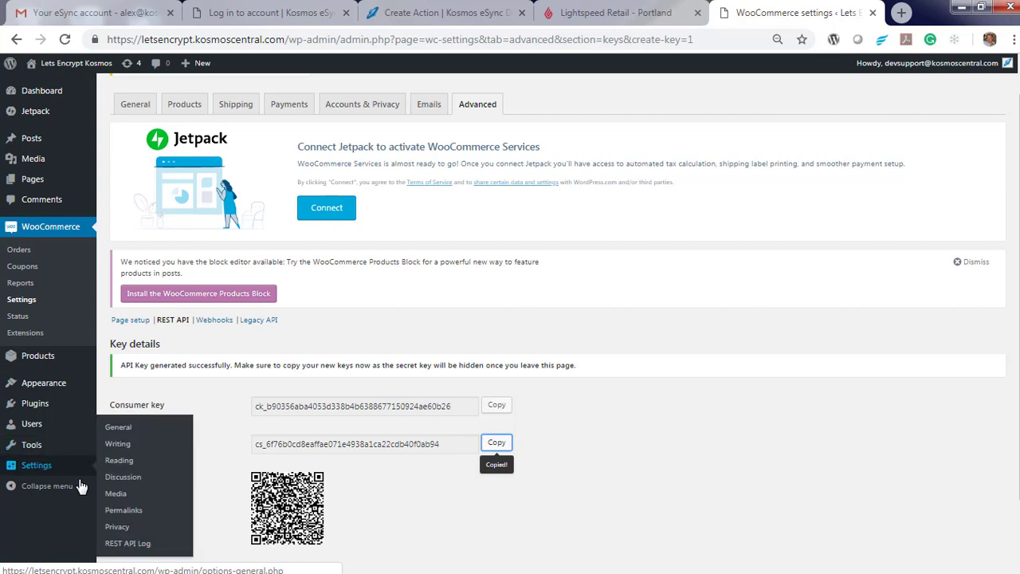
pyautogui.click(126, 510)
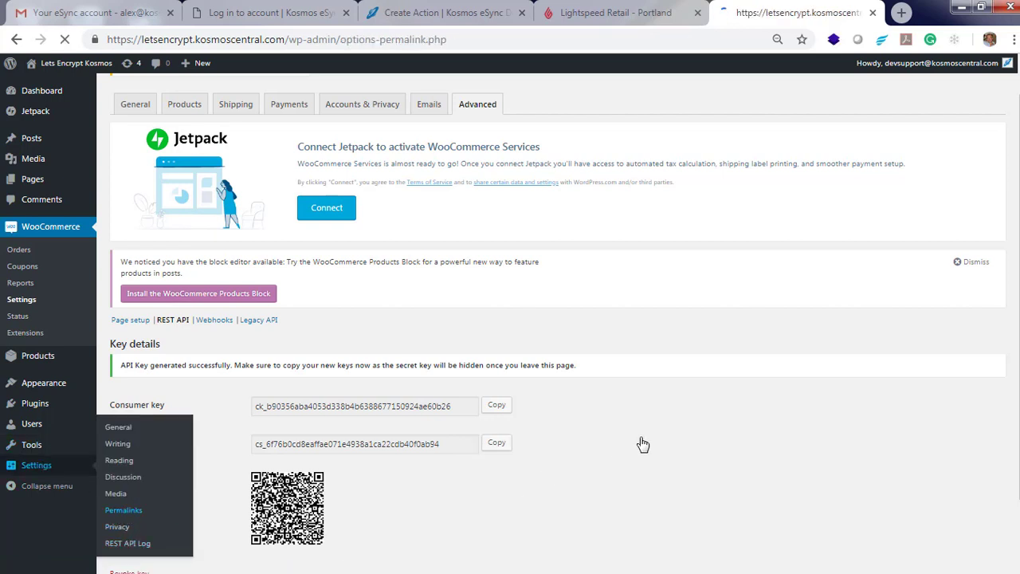
pyautogui.scroll(-5, 239, 530)
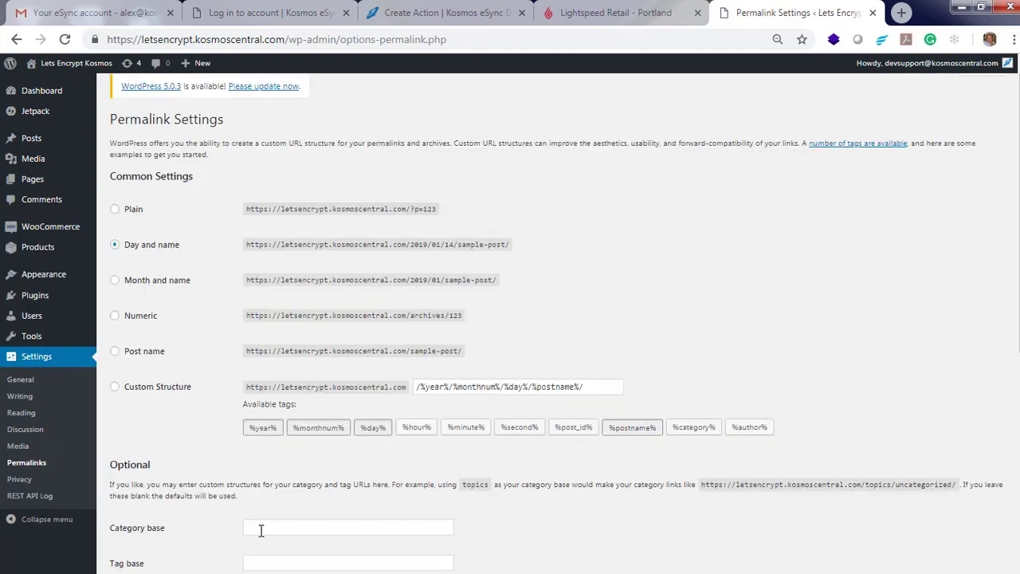
pyautogui.scroll(-1, 212, 524)
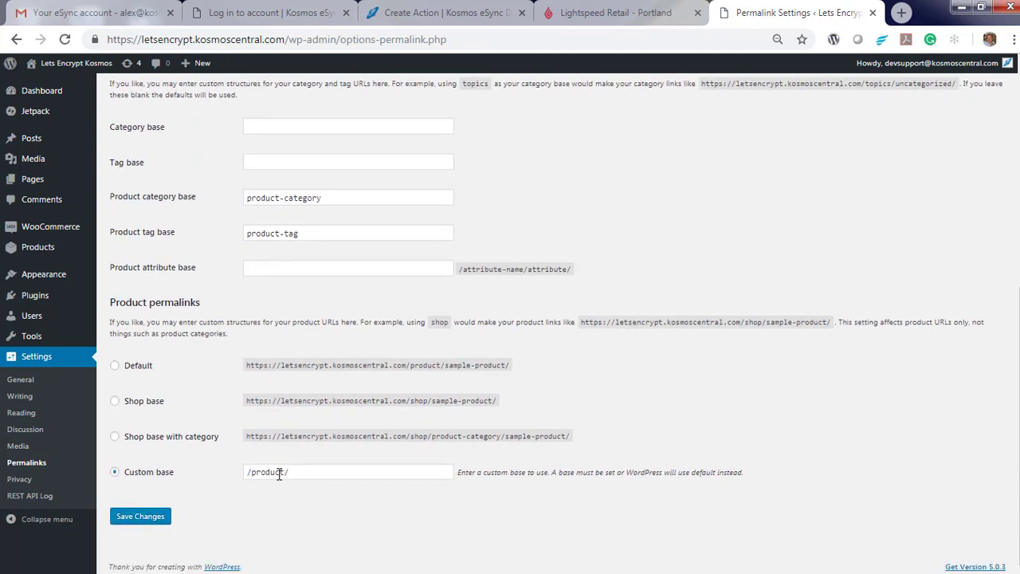
pyautogui.moveTo(108, 302); pyautogui.dragTo(207, 303)
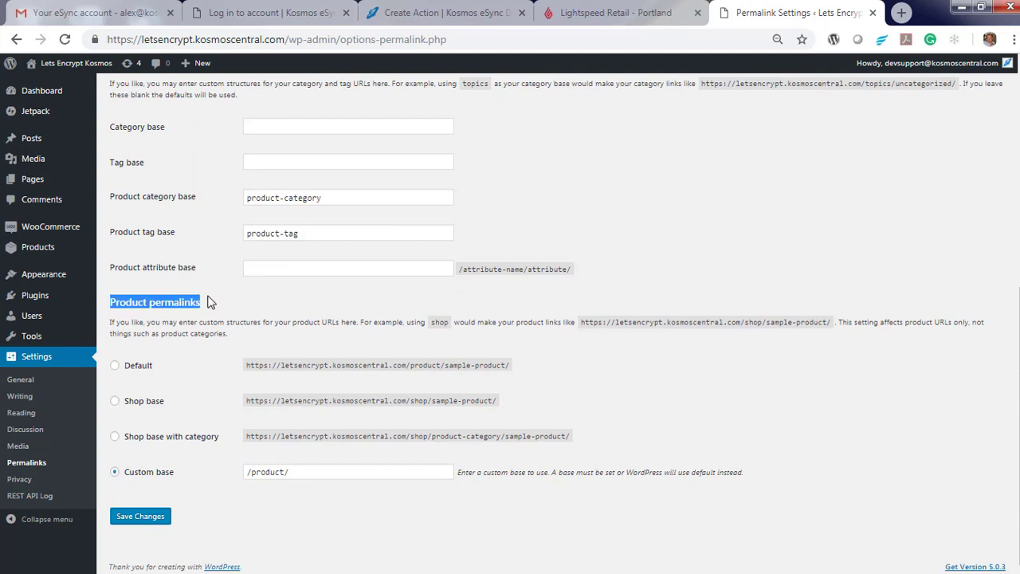
pyautogui.click(440, 13)
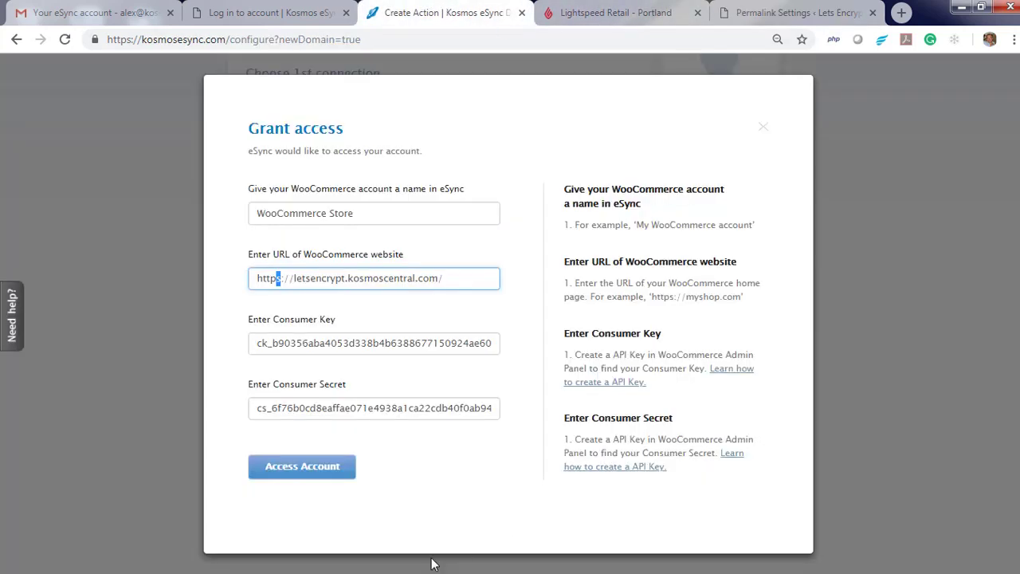
# Submit the WooCommerce Store credentials and confirm both connections to reach the action list
pyautogui.click(307, 469)
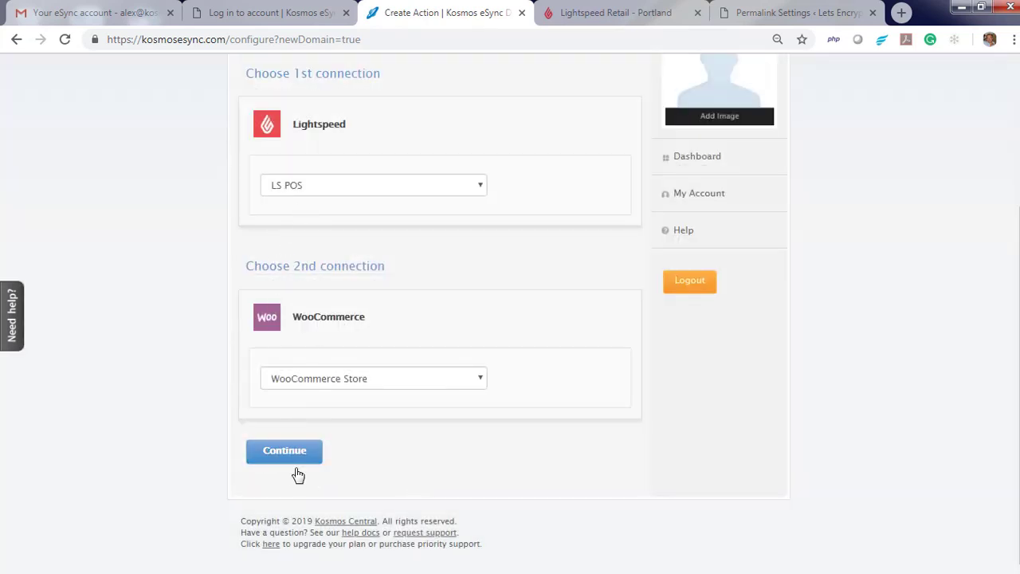
pyautogui.click(283, 452)
pyautogui.scroll(-3, 119, 450)
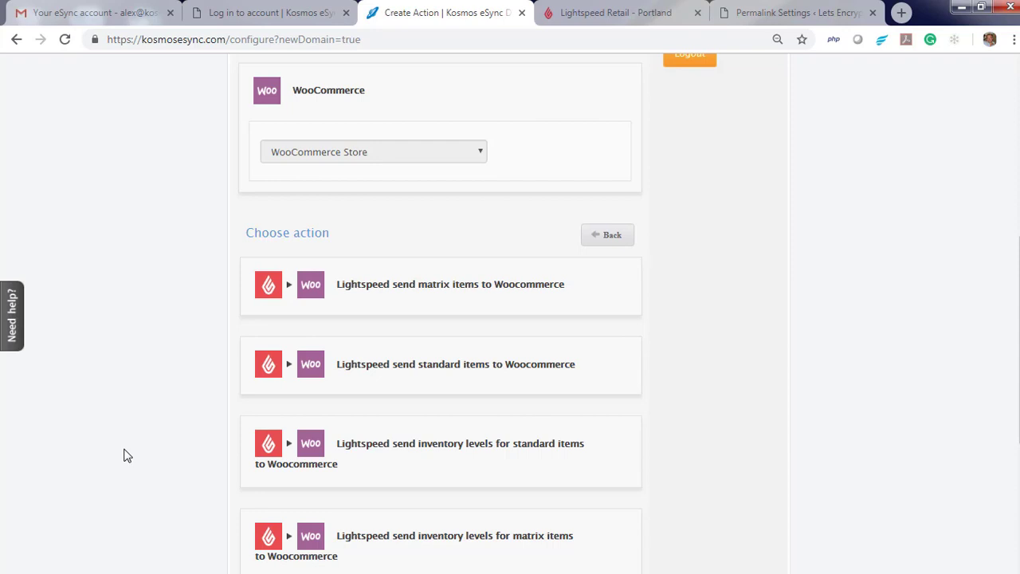
# Choose 'Lightspeed send standard items to Woocommerce' and save it under its default name
pyautogui.click(406, 366)
pyautogui.click(291, 456)
pyautogui.scroll(-2, 214, 459)
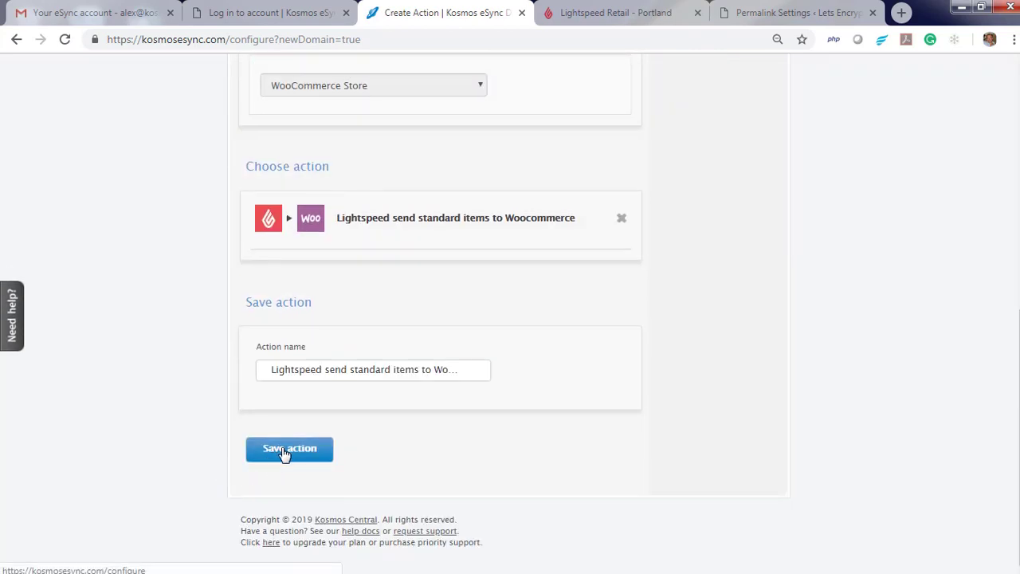
pyautogui.click(320, 372)
pyautogui.hotkey('ctrl', 'a')
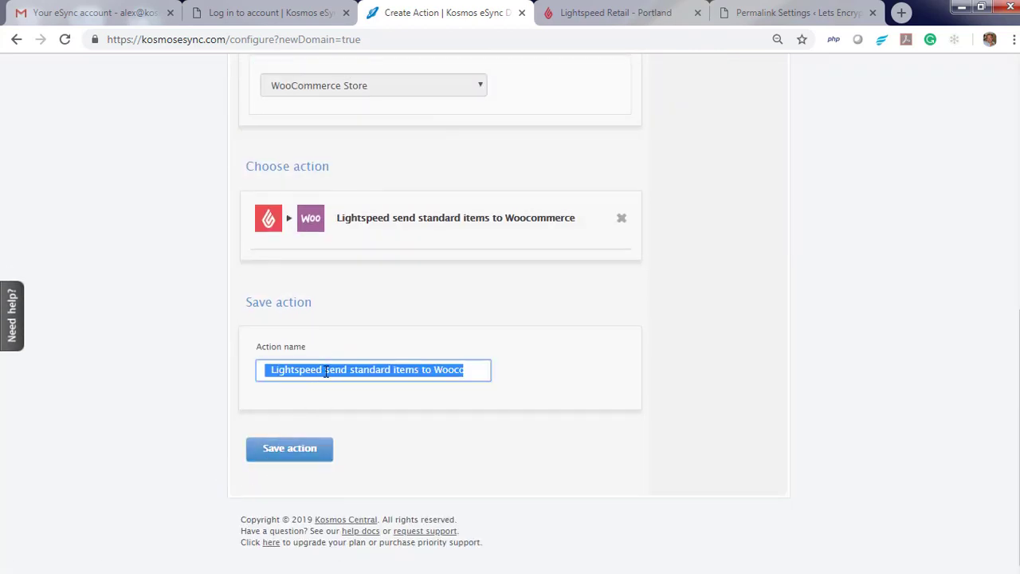
pyautogui.click(324, 371)
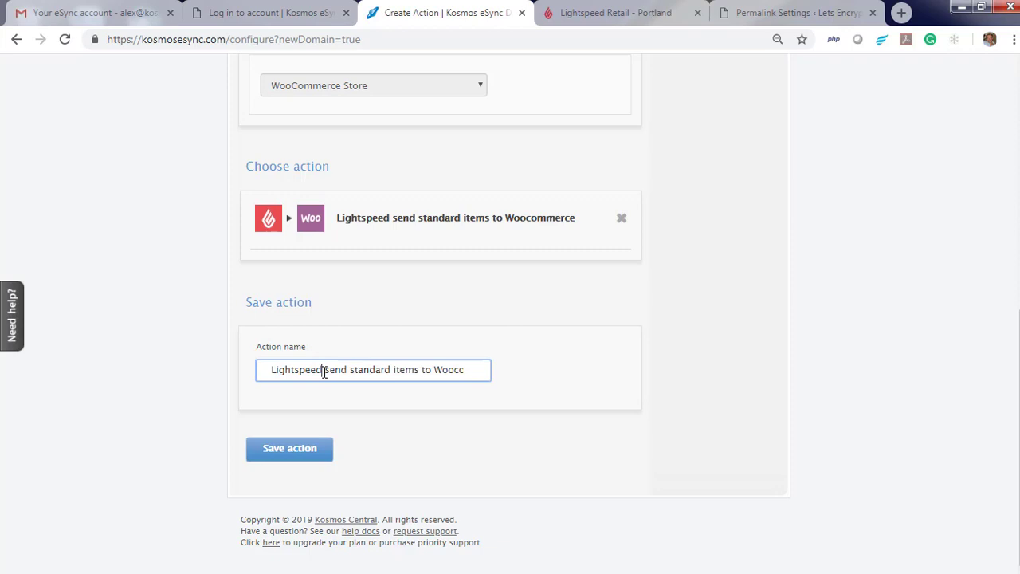
pyautogui.click(297, 449)
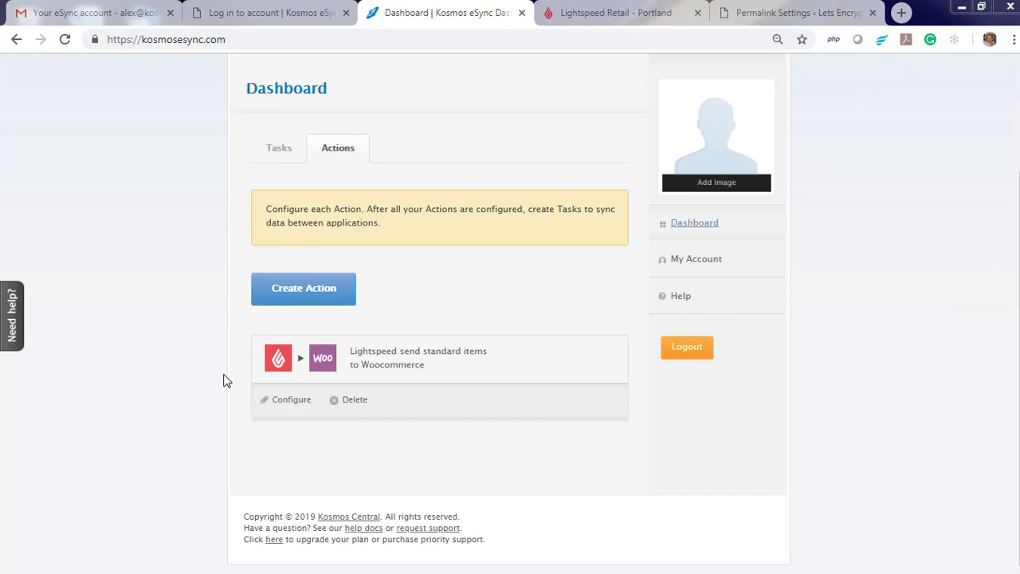
# In the action's Lightspeed settings, set the sync start date to January 13, 2019 and keep customSku for SKU matching
pyautogui.click(289, 400)
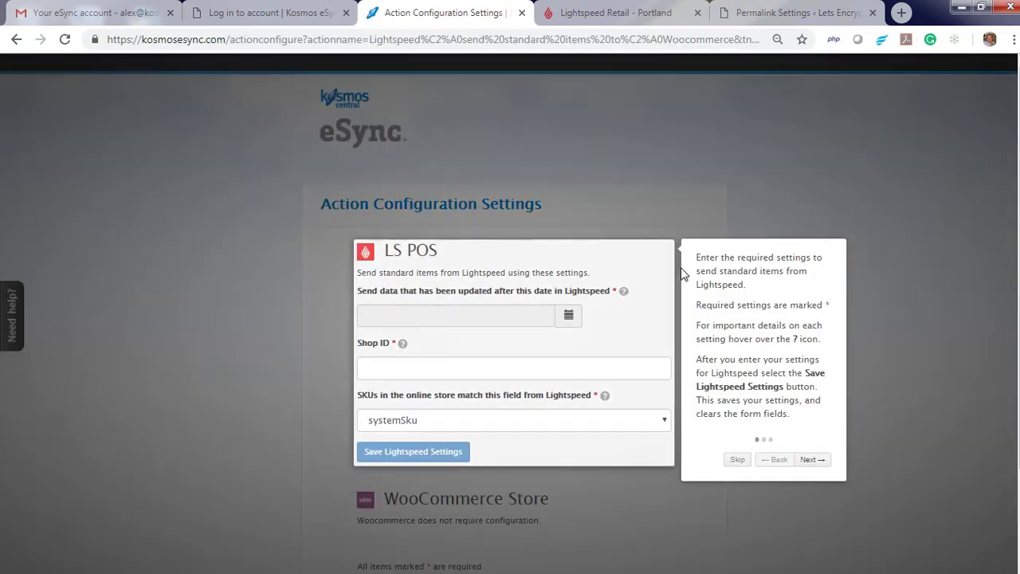
pyautogui.click(736, 462)
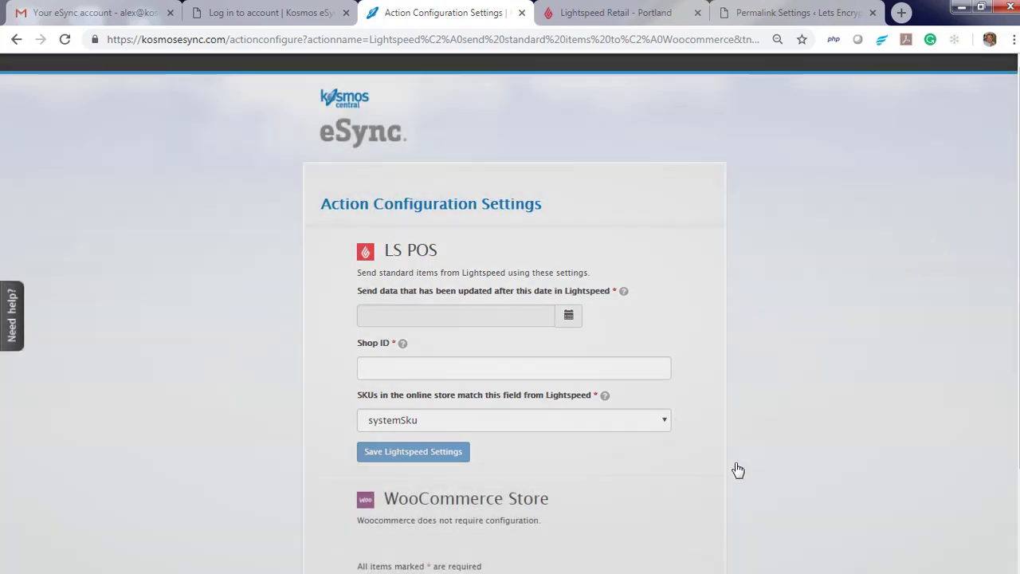
pyautogui.click(568, 317)
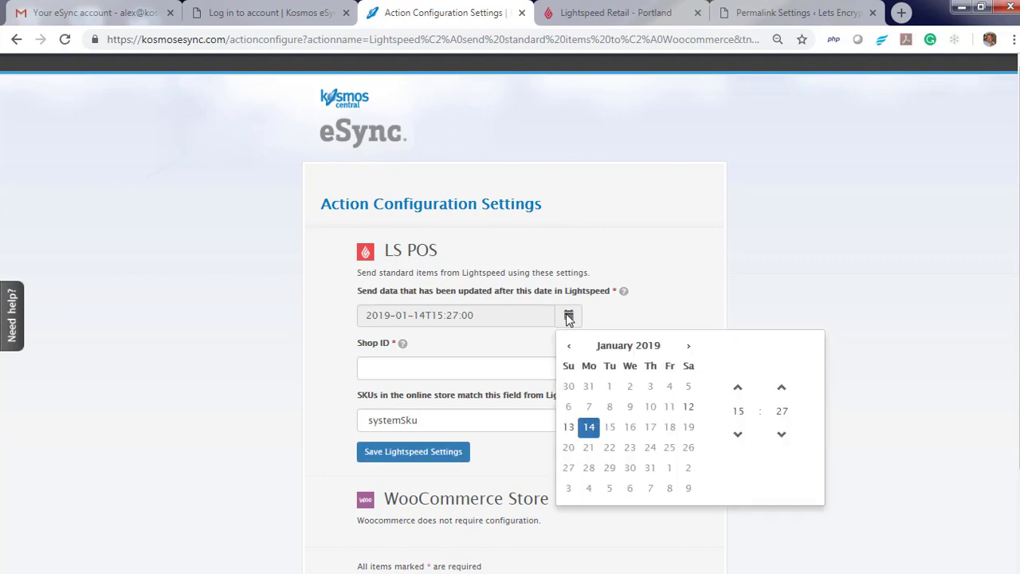
pyautogui.click(568, 428)
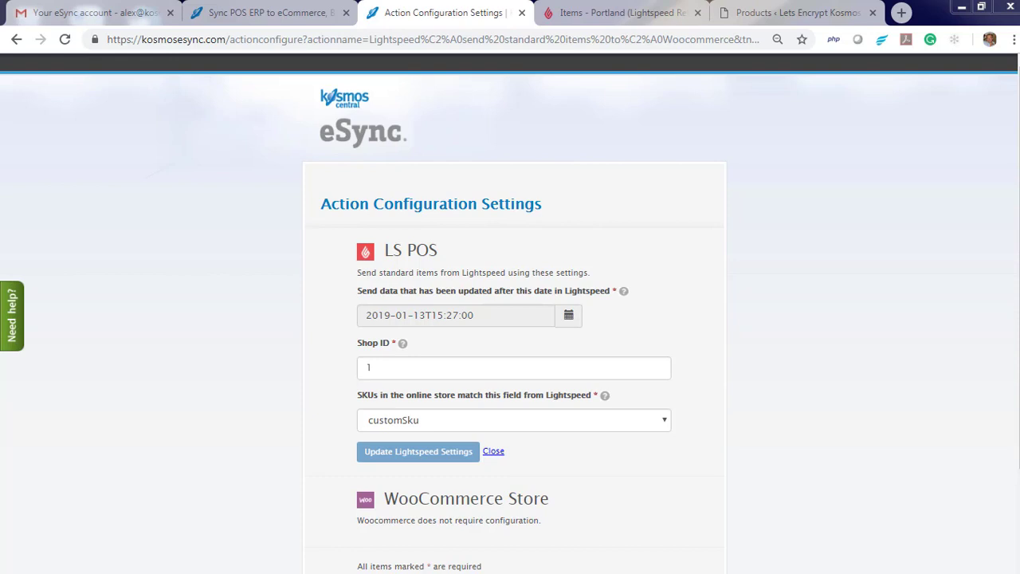
pyautogui.click(641, 427)
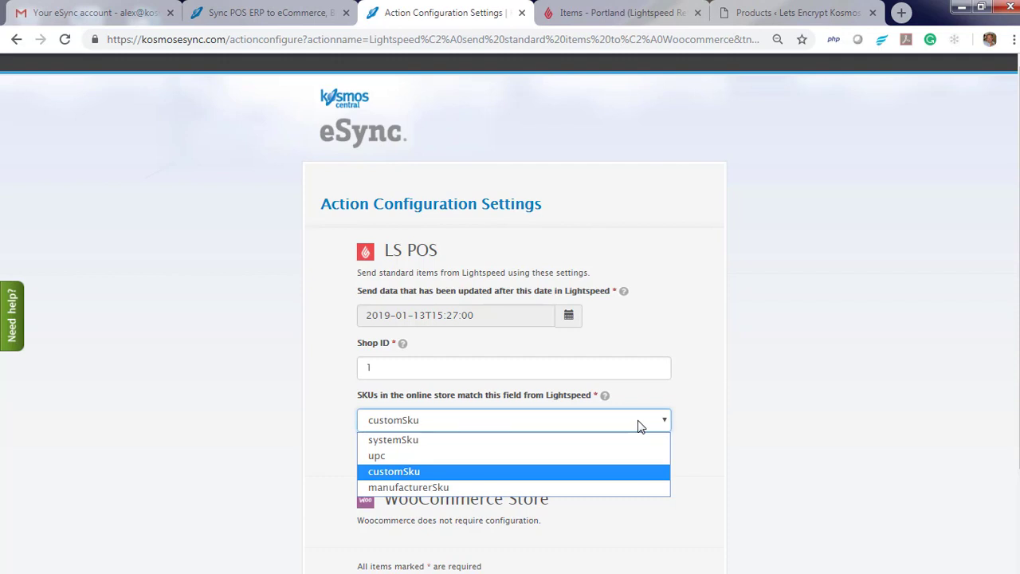
pyautogui.click(637, 427)
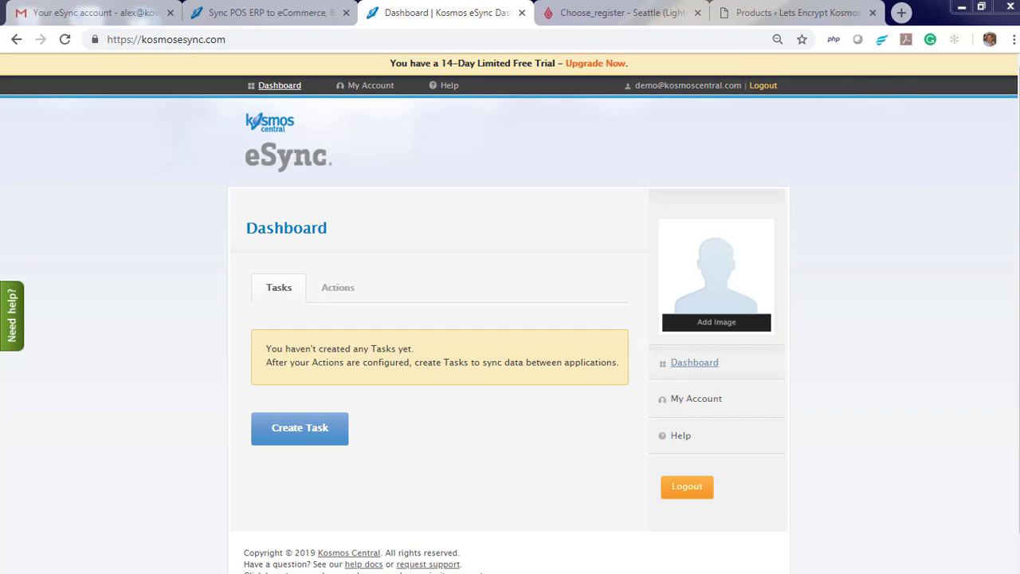
# Start a new task containing the 'Lightspeed send standard items to Woocommerce' action
pyautogui.click(301, 429)
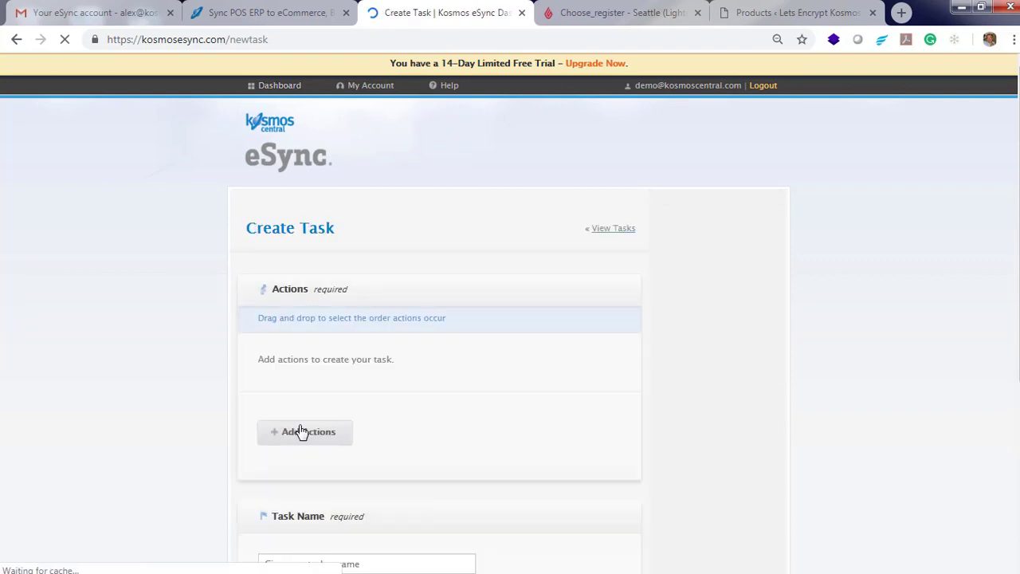
pyautogui.click(318, 405)
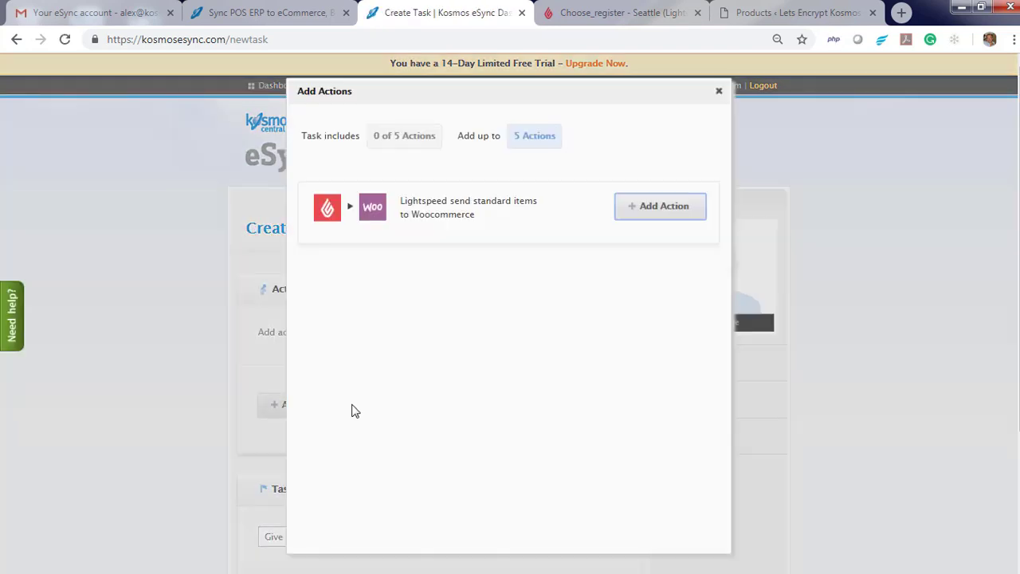
pyautogui.click(667, 210)
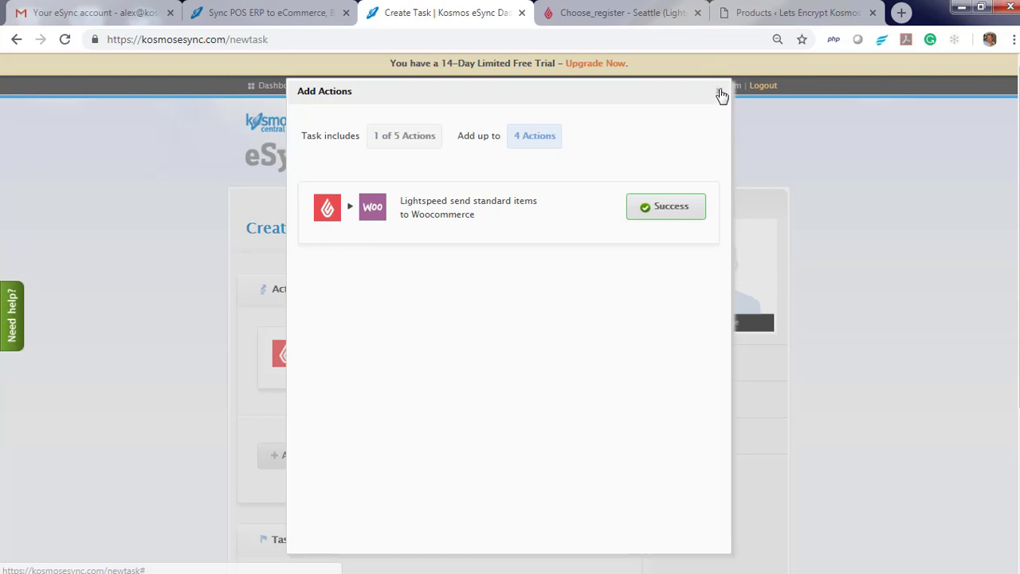
pyautogui.click(719, 90)
# Name the task 'Send Standard Products' and save it
pyautogui.scroll(-3, 380, 542)
pyautogui.click(358, 357)
pyautogui.write('Se')
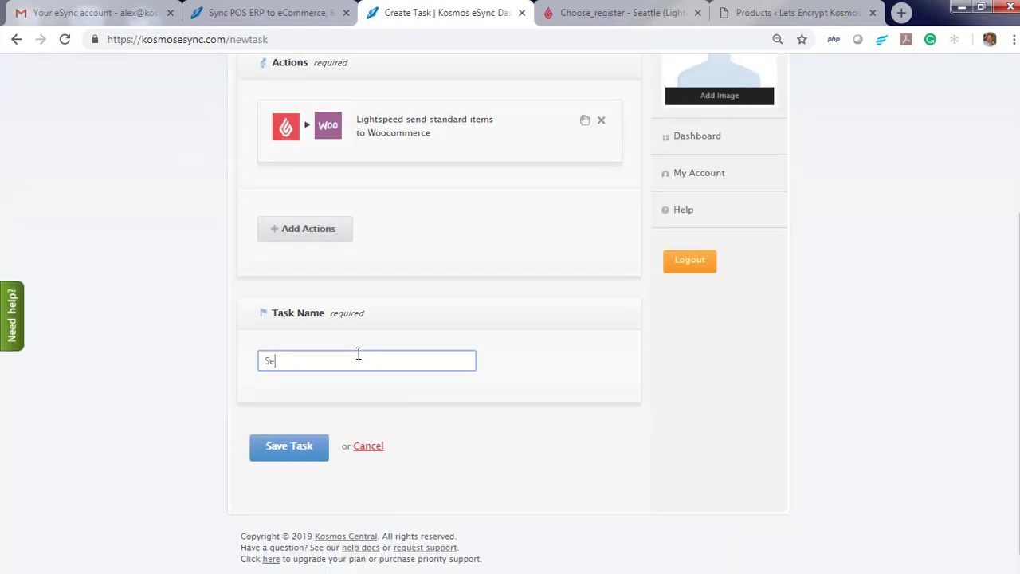
pyautogui.write('nd Standard Products')
pyautogui.click(293, 451)
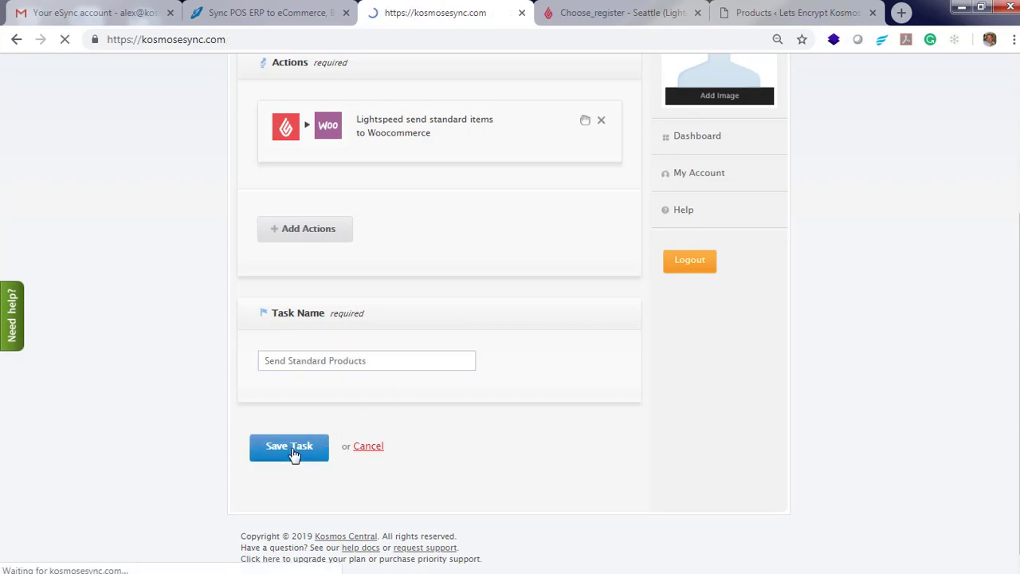
# Run Send Standard Products once, then try its schedule and dismiss the paid-plan upgrade notice
pyautogui.scroll(-1, 191, 434)
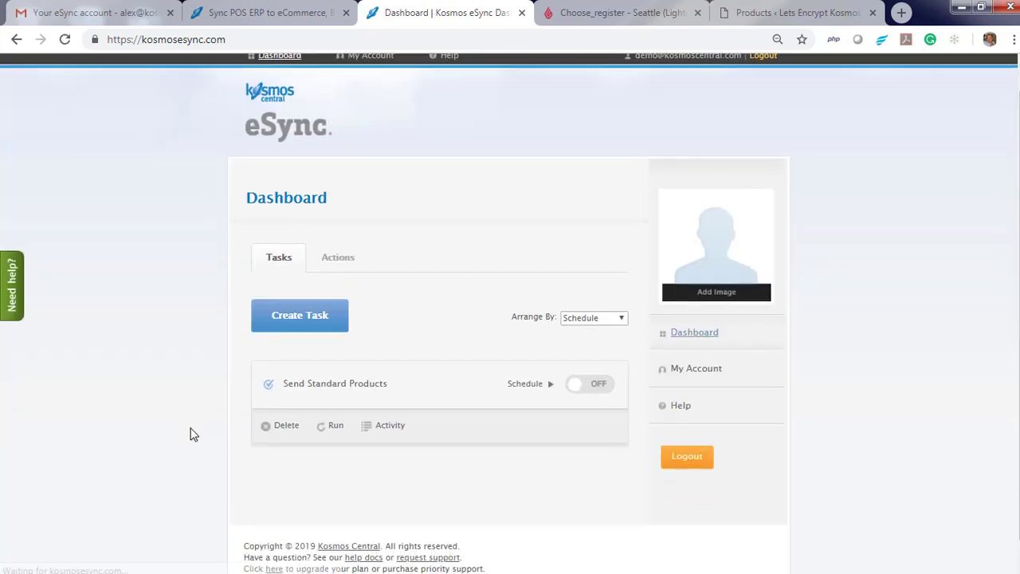
pyautogui.click(334, 397)
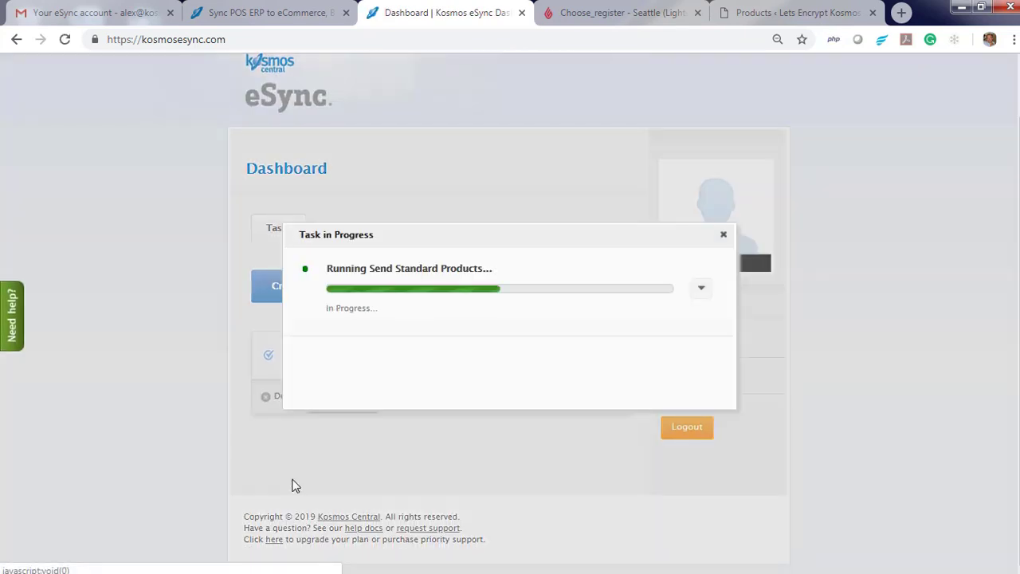
pyautogui.click(725, 236)
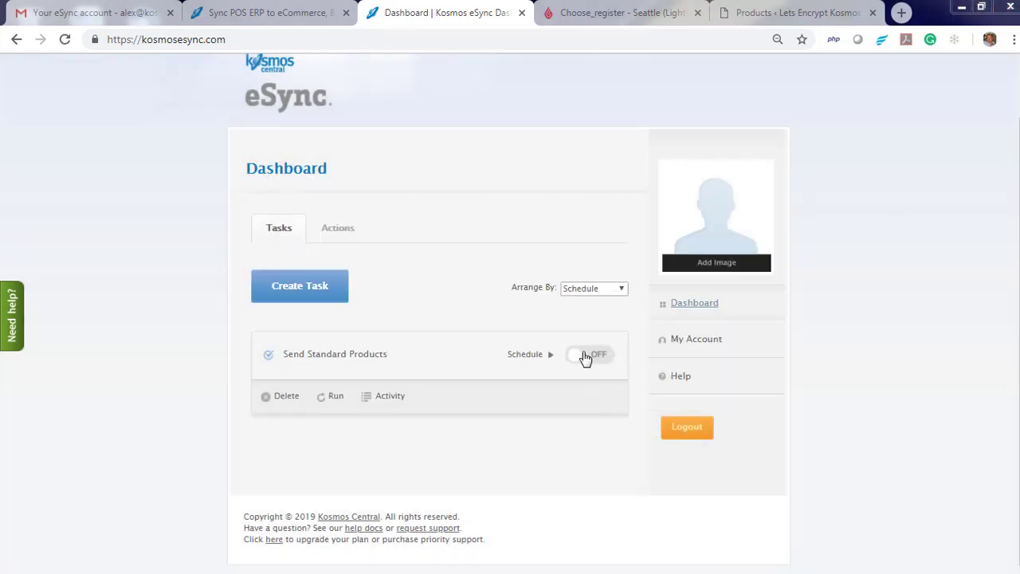
pyautogui.click(588, 357)
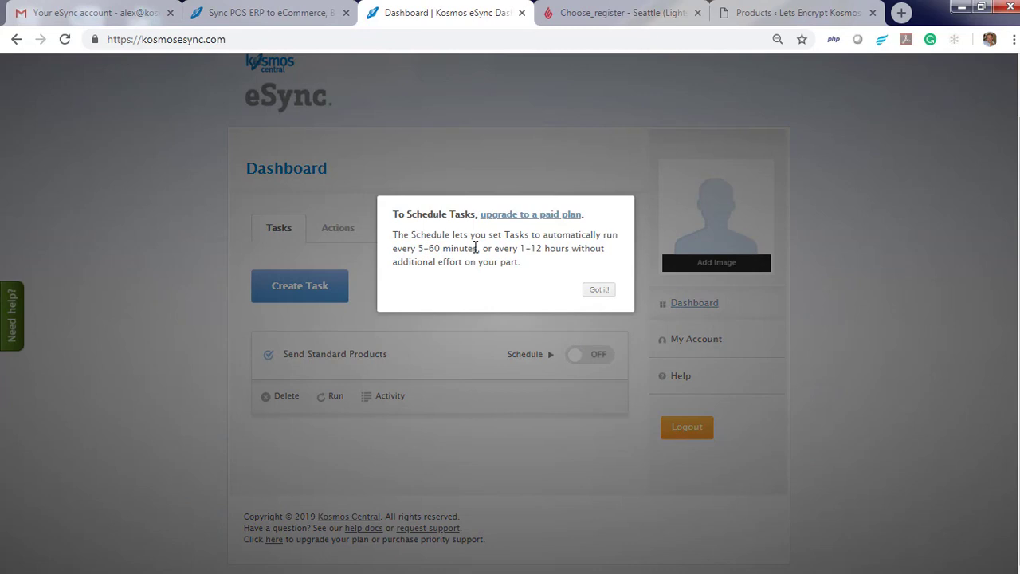
pyautogui.click(596, 291)
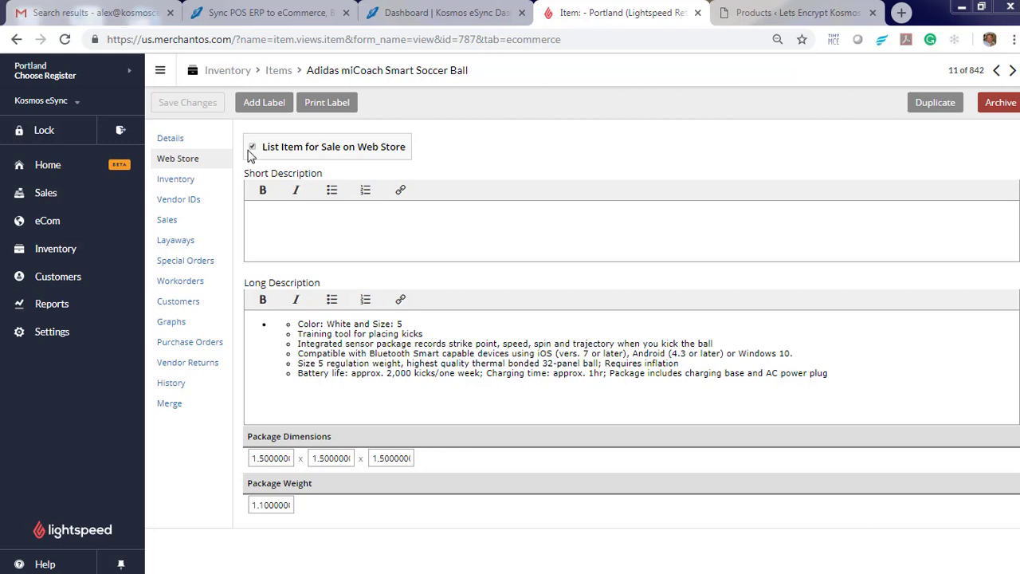
# List the Adidas miCoach Smart Soccer Ball for sale on the web store and check its 'webstore' tag
pyautogui.click(180, 160)
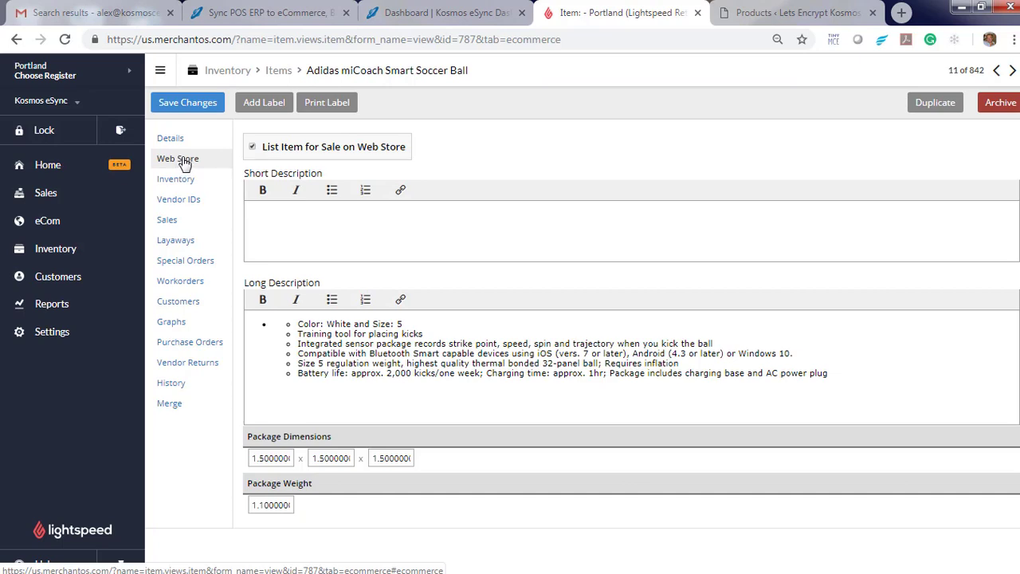
pyautogui.click(170, 138)
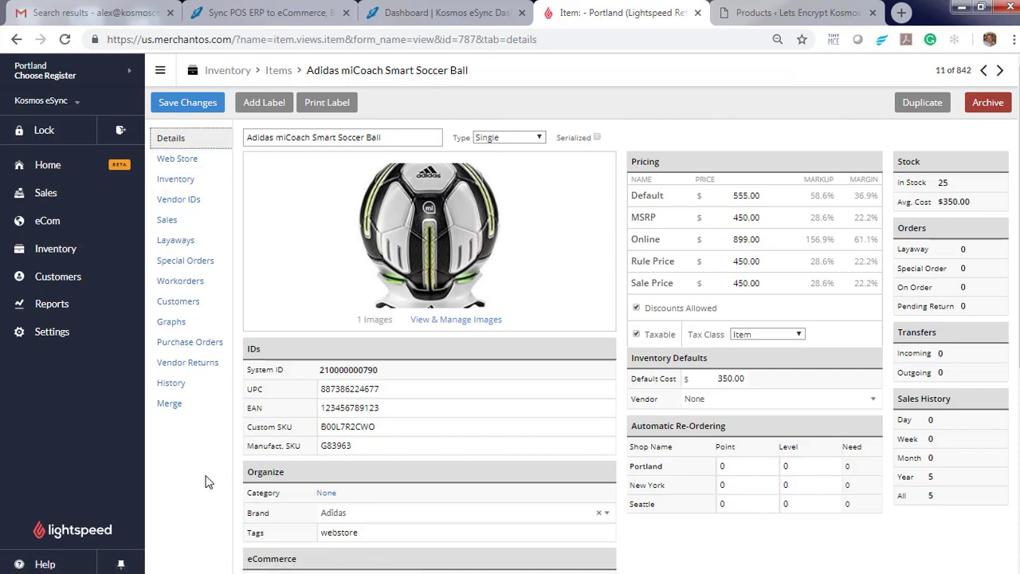
pyautogui.click(361, 534)
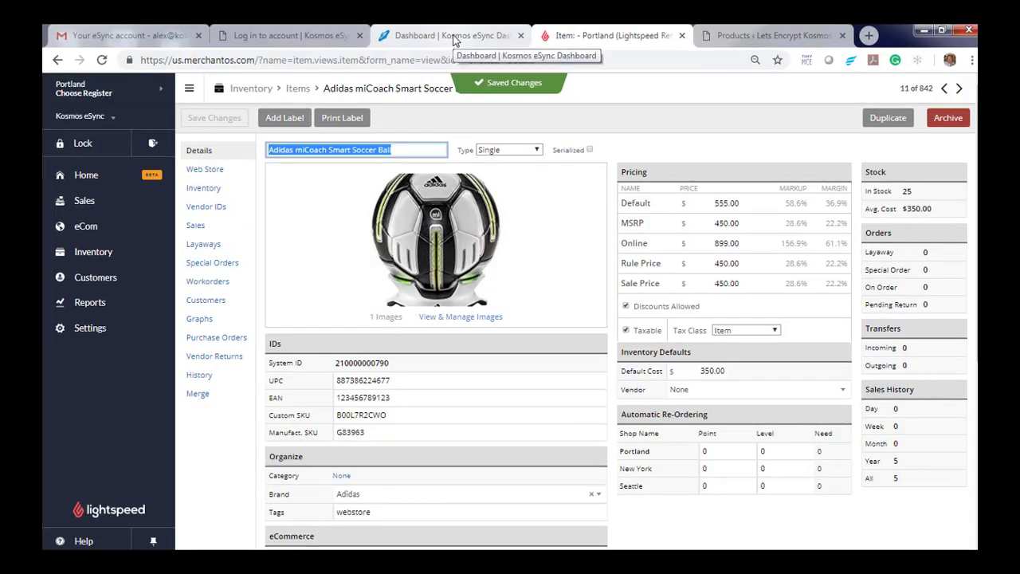
# Rerun the standard products task from the eSync dashboard and reload the WooCommerce products list, now 11 items
pyautogui.click(450, 12)
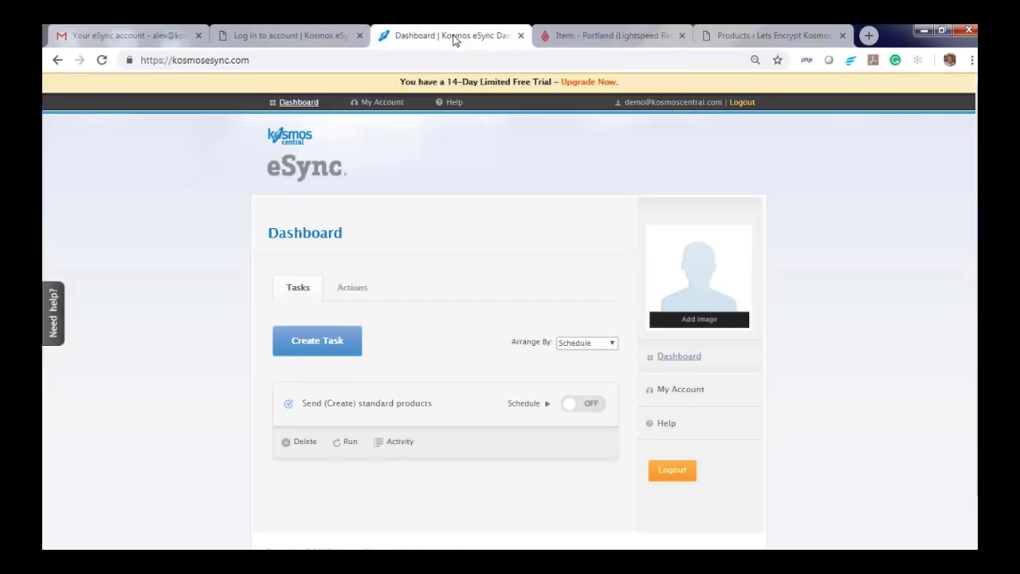
pyautogui.click(345, 443)
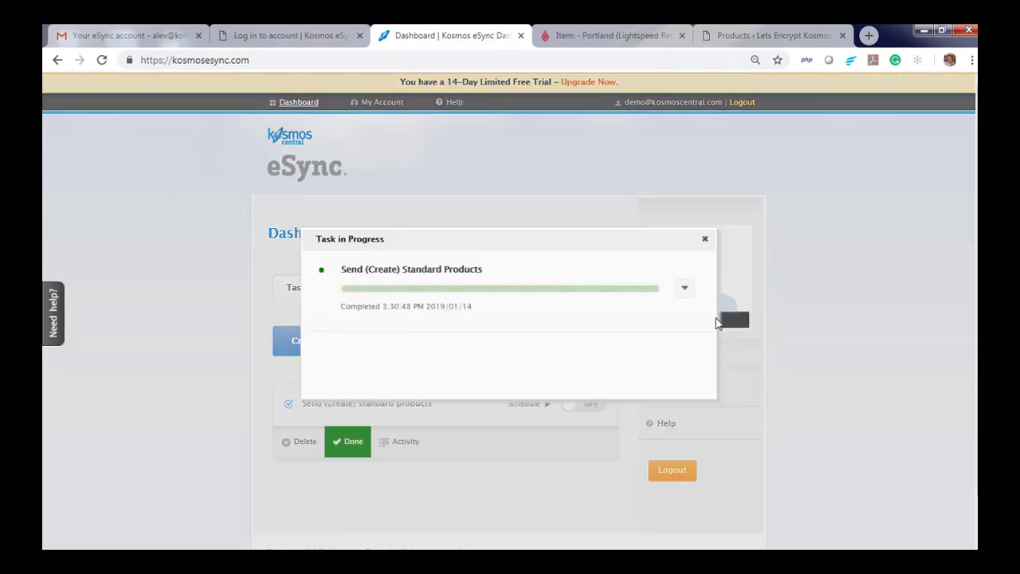
pyautogui.click(745, 35)
pyautogui.click(102, 59)
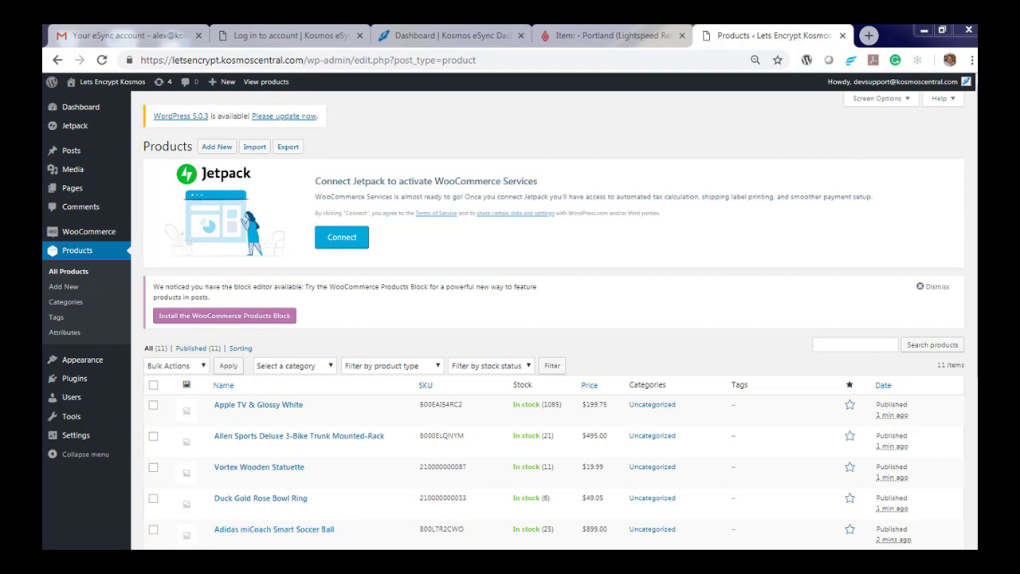
# Switch to the kosmoscentral.com home page in the second browser tab
pyautogui.click(279, 36)
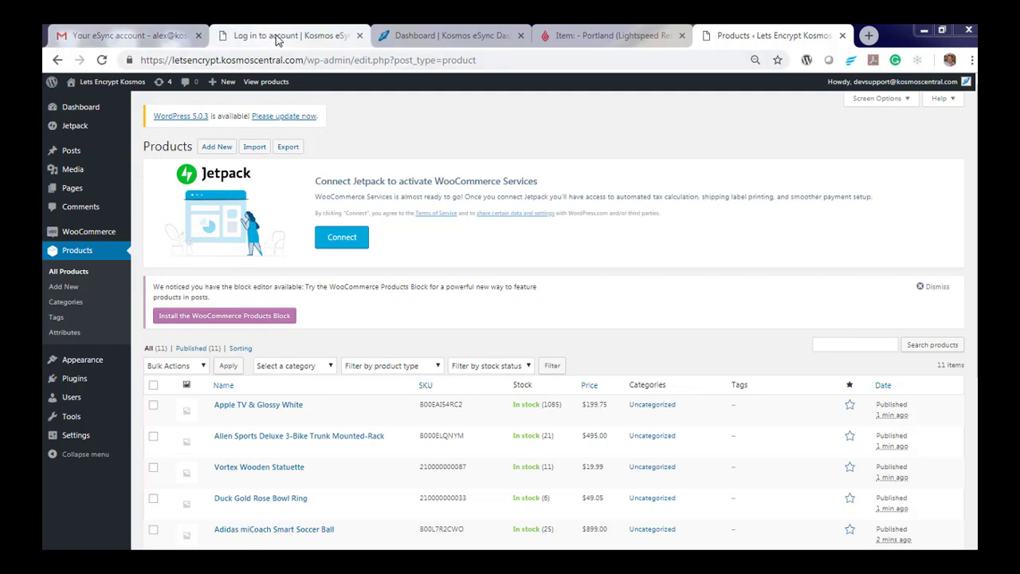